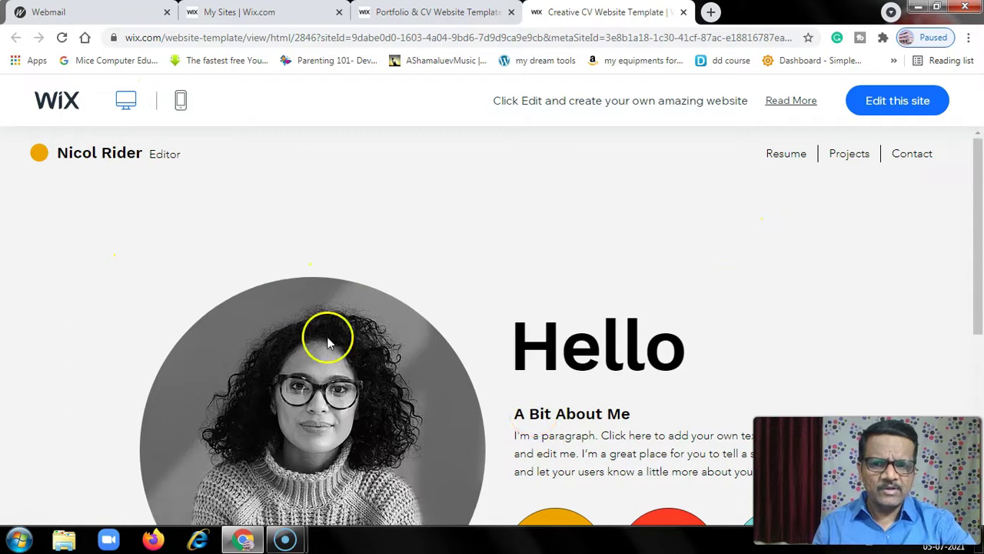
Preview the Creative CV template's phone layout, then open the template in the editor
click(180, 103)
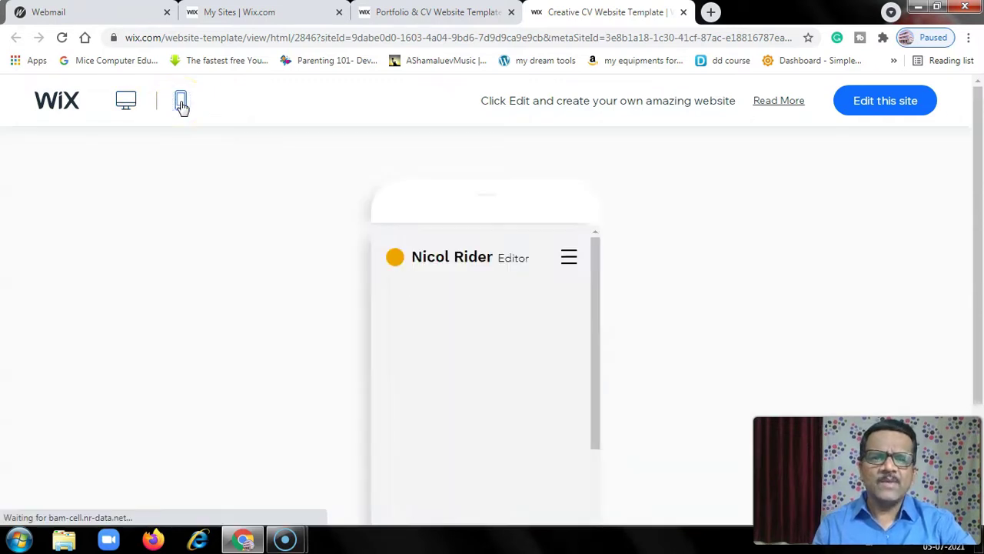
scroll(550, 340, down, 1)
scroll(550, 362, down, 2)
scroll(550, 388, up, 4)
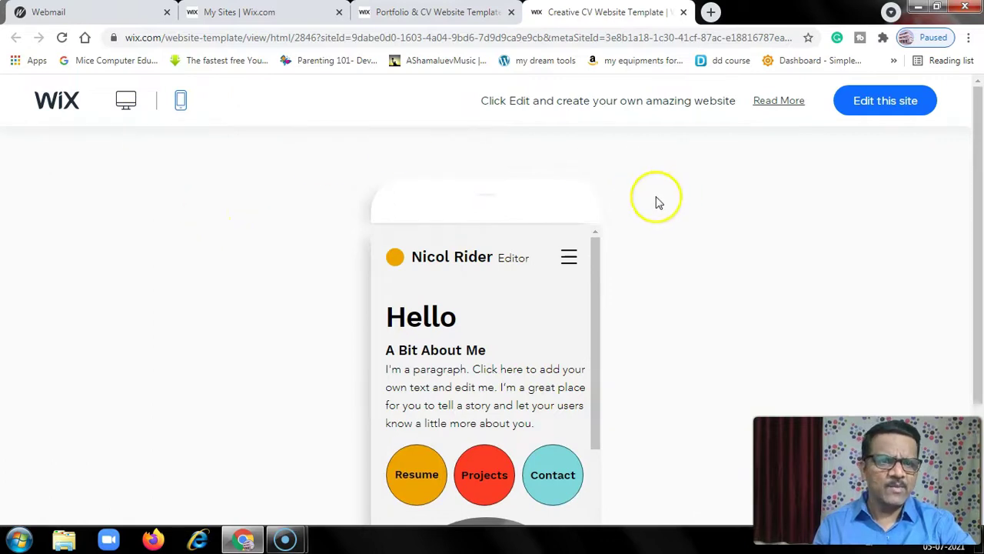
click(882, 108)
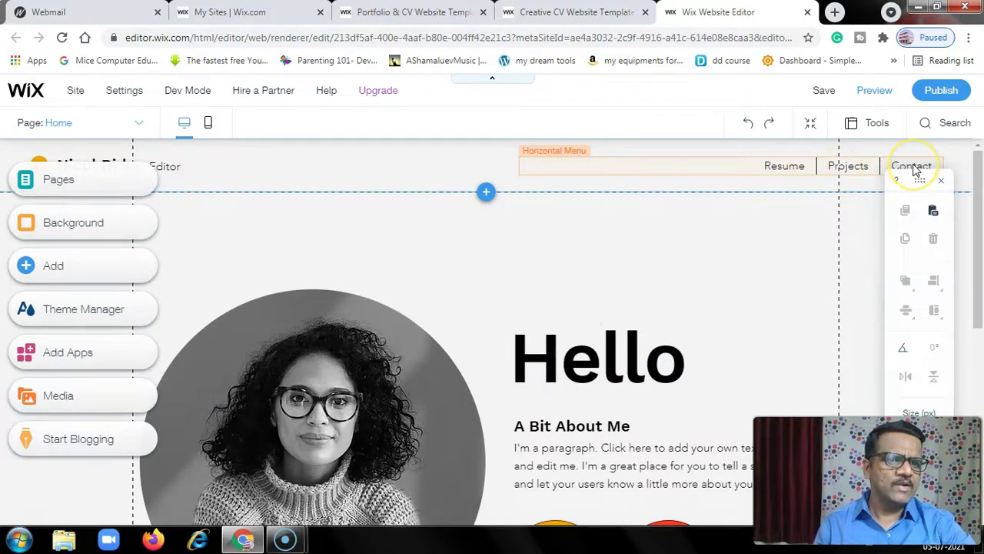
click(75, 186)
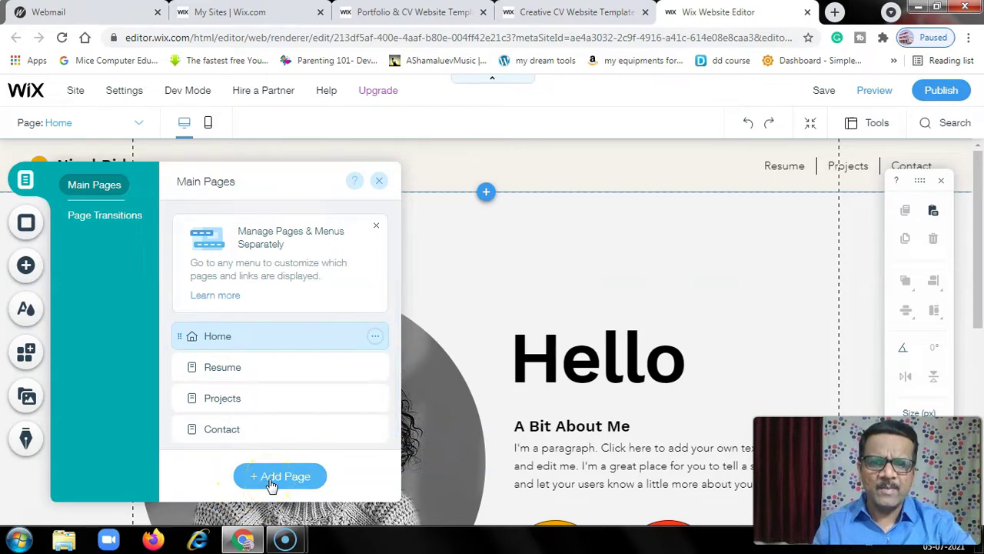
click(380, 183)
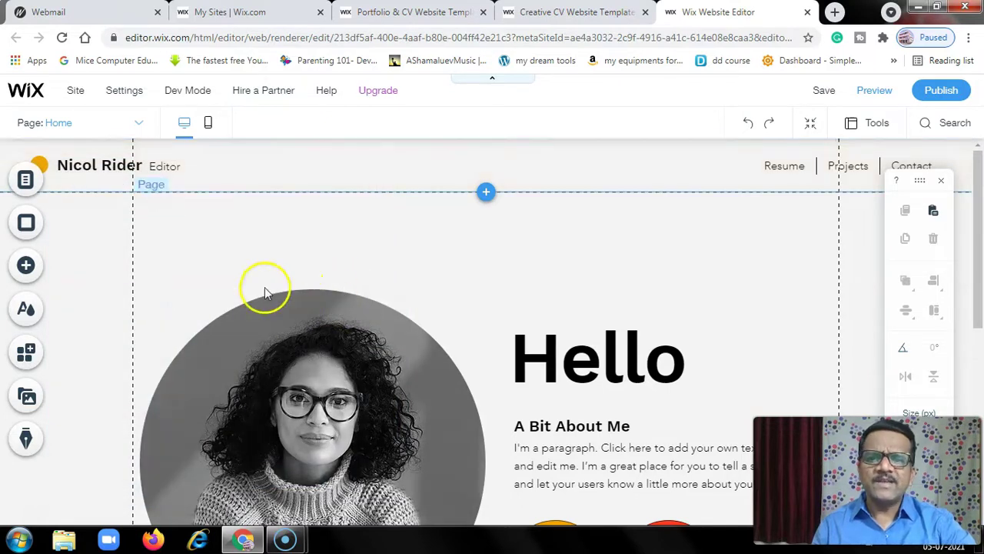
scroll(265, 287, down, 5)
Look over the Home page down to the footer and back, then select the circular portrait
scroll(323, 316, down, 1)
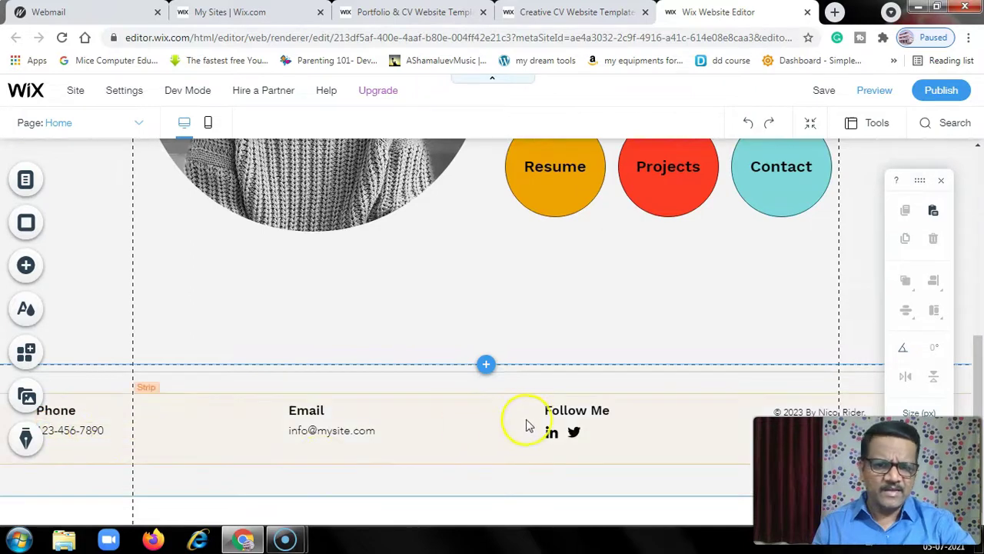
scroll(385, 326, up, 4)
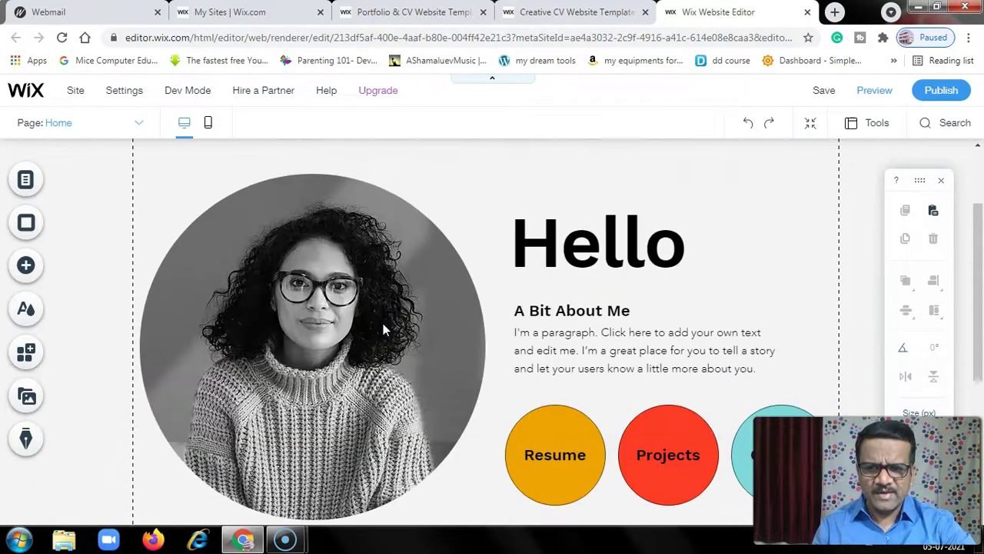
scroll(383, 323, up, 2)
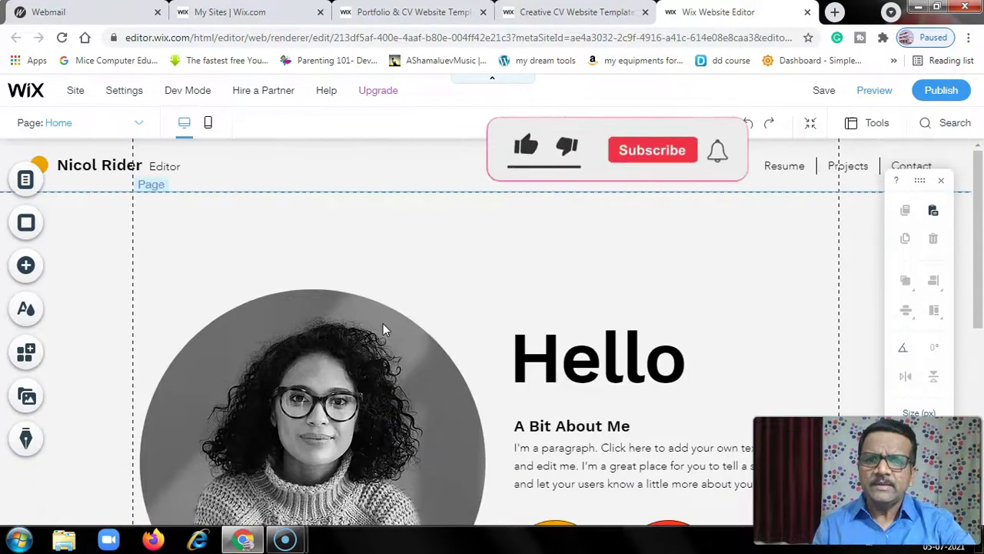
scroll(383, 323, down, 3)
scroll(287, 314, up, 1)
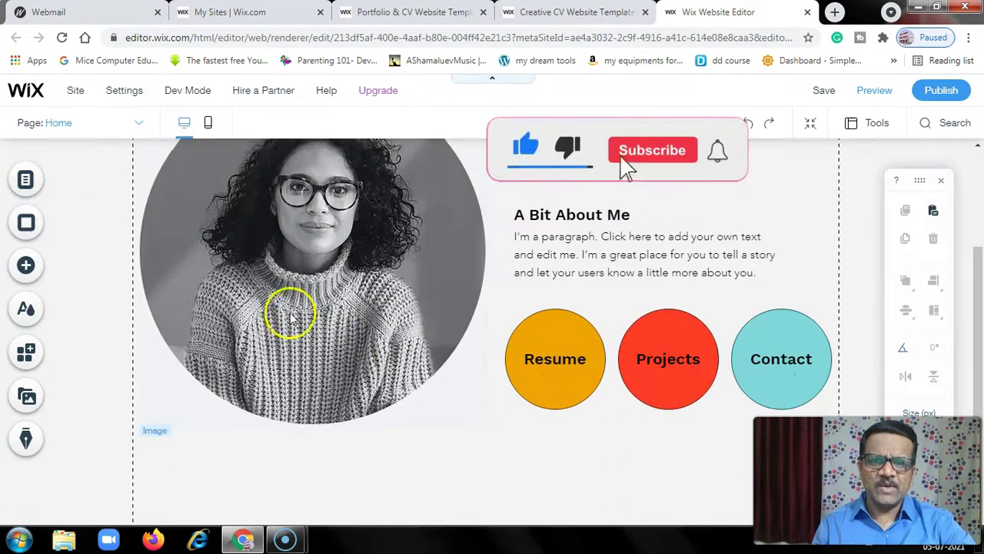
scroll(292, 311, up, 1)
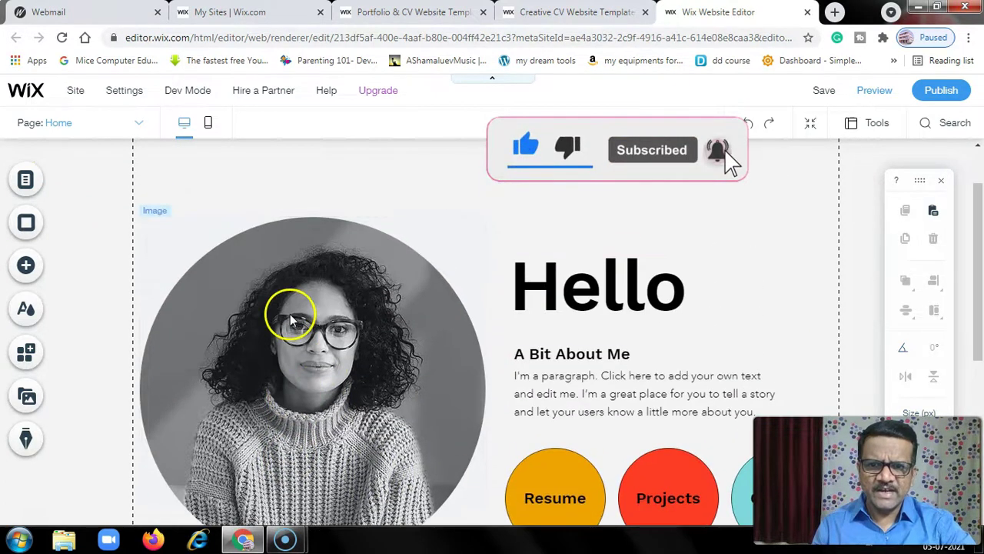
click(289, 314)
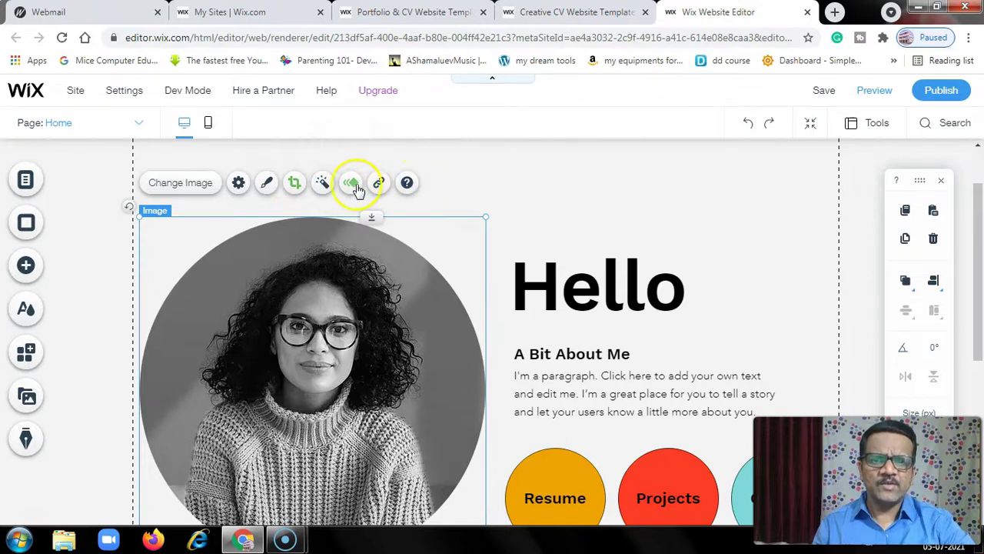
Try Jellybean, then apply the Neon Sky filter to the circular portrait
click(323, 188)
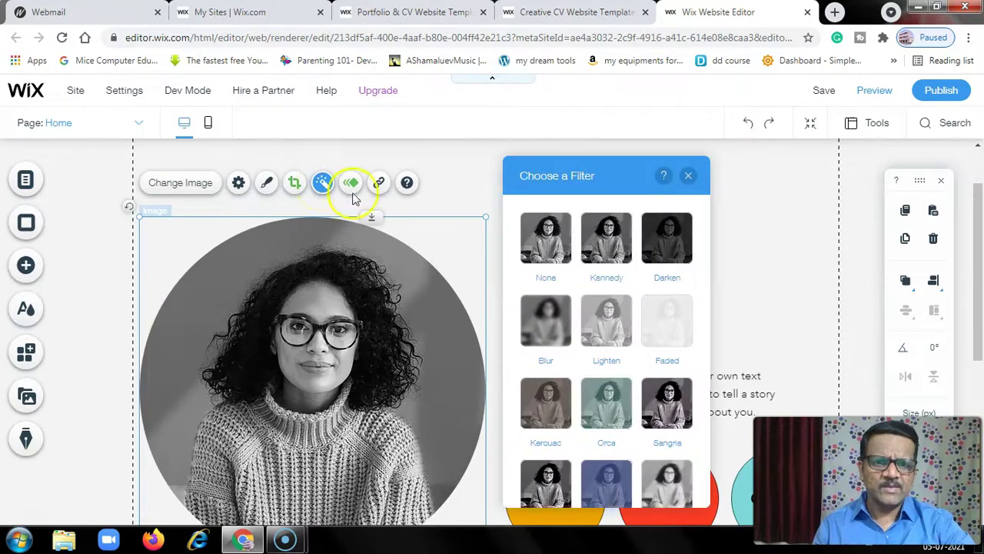
scroll(604, 419, down, 5)
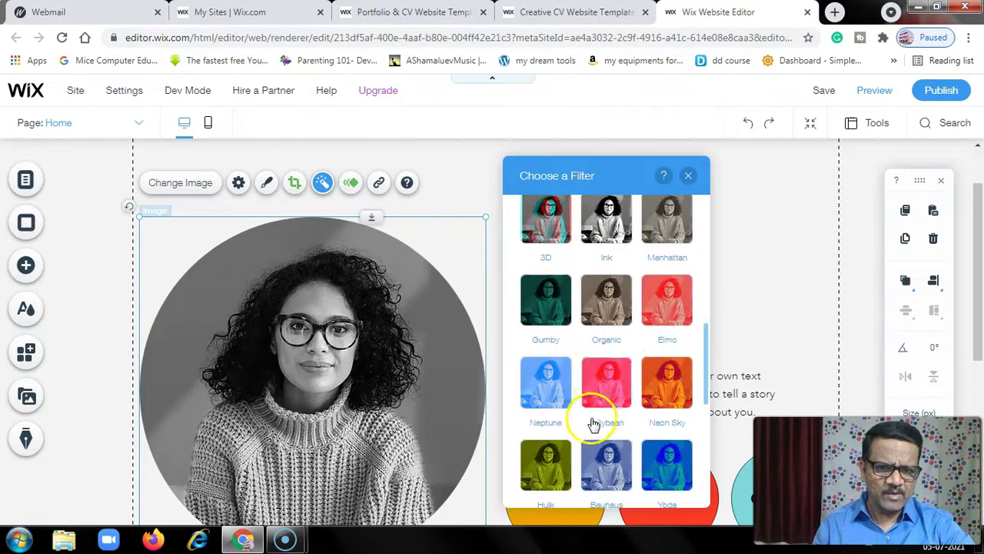
click(612, 377)
click(657, 382)
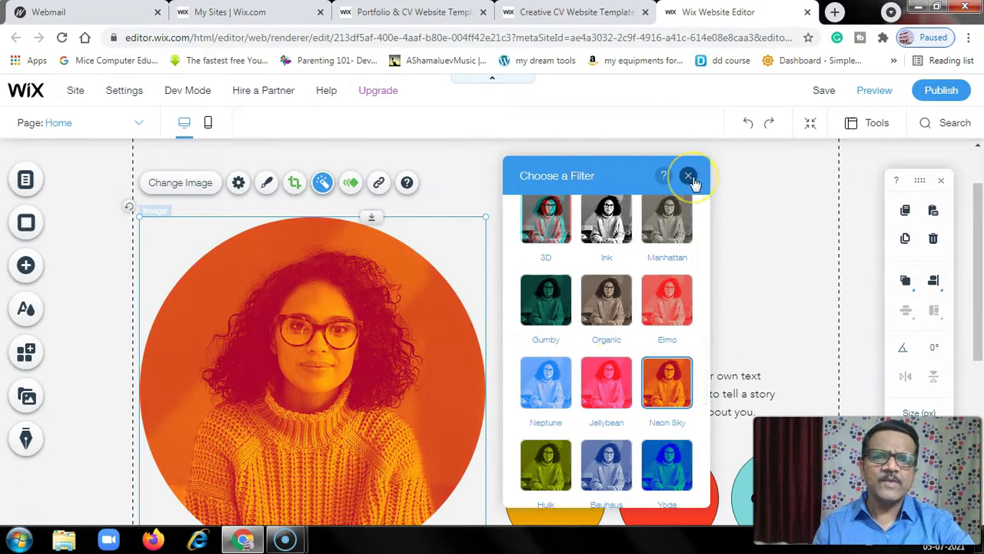
click(689, 178)
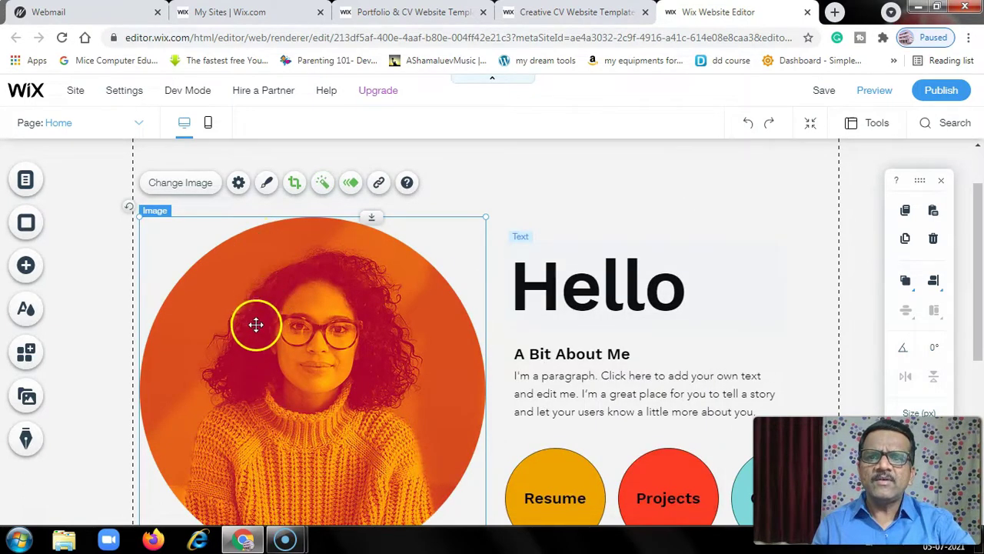
Swap the portrait for the vertical 'Portrait in Yellow' photo from Media from Wix
click(176, 187)
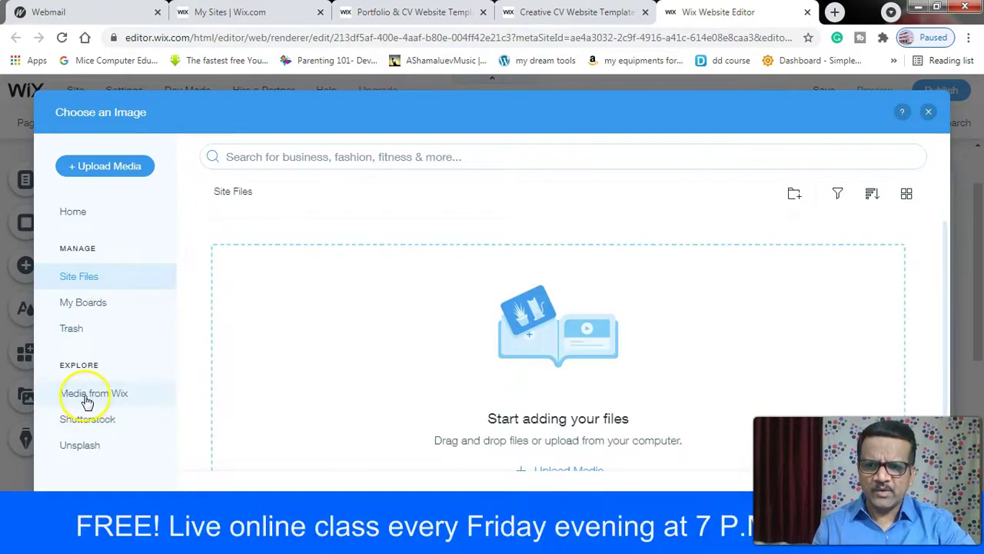
click(94, 396)
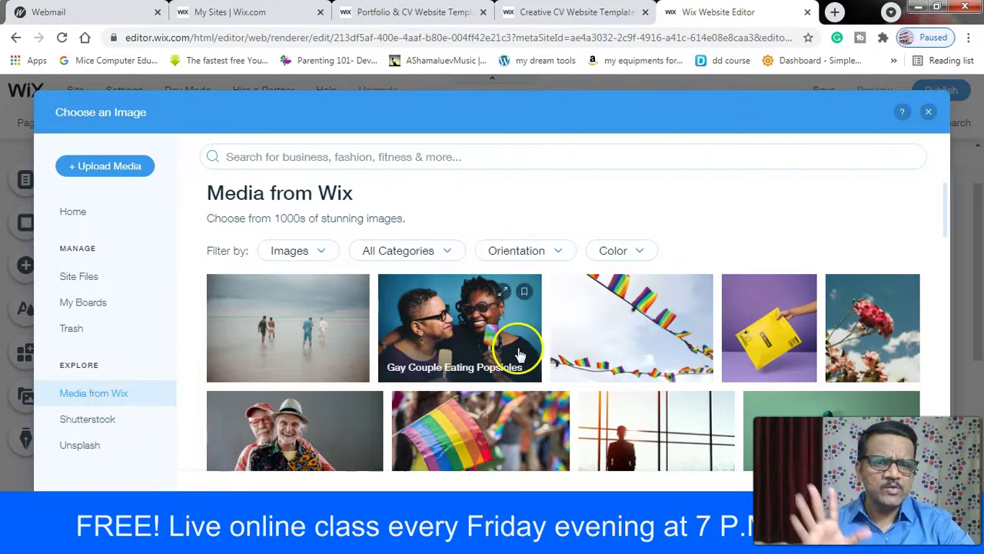
click(101, 424)
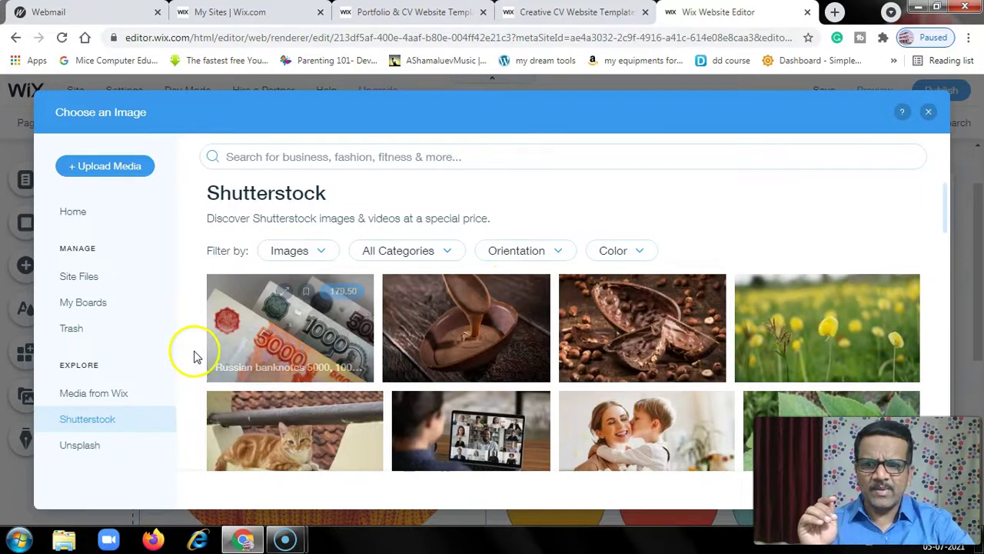
click(77, 450)
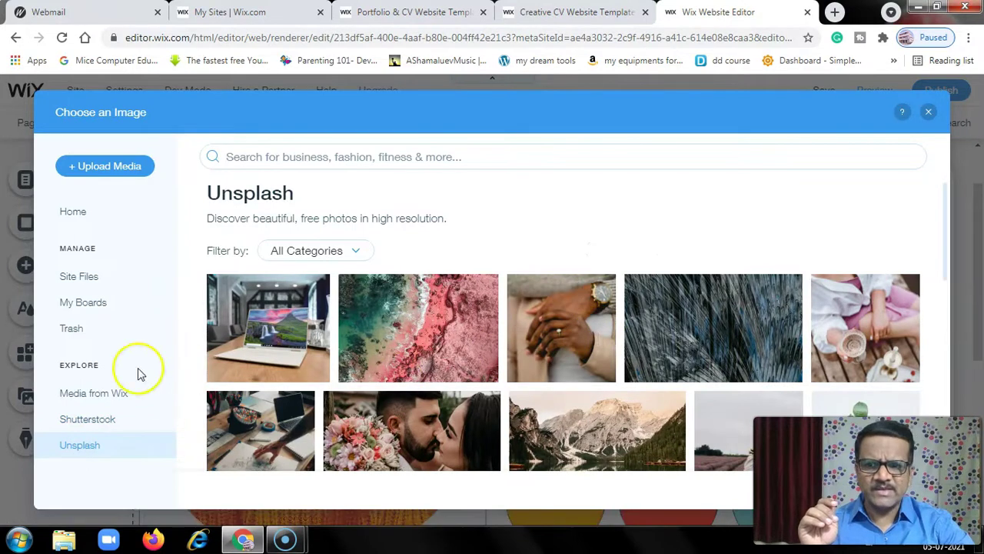
click(88, 397)
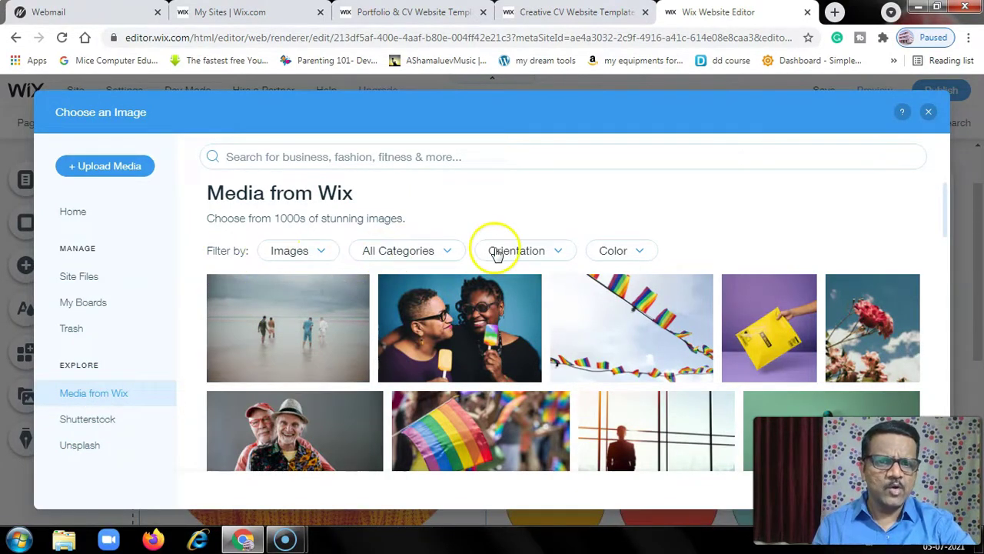
scroll(488, 296, down, 3)
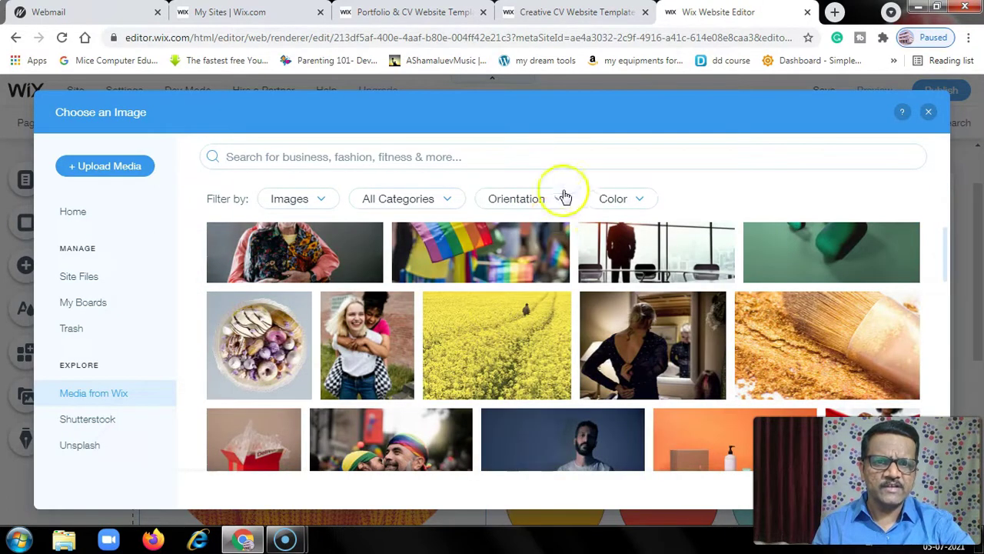
click(563, 199)
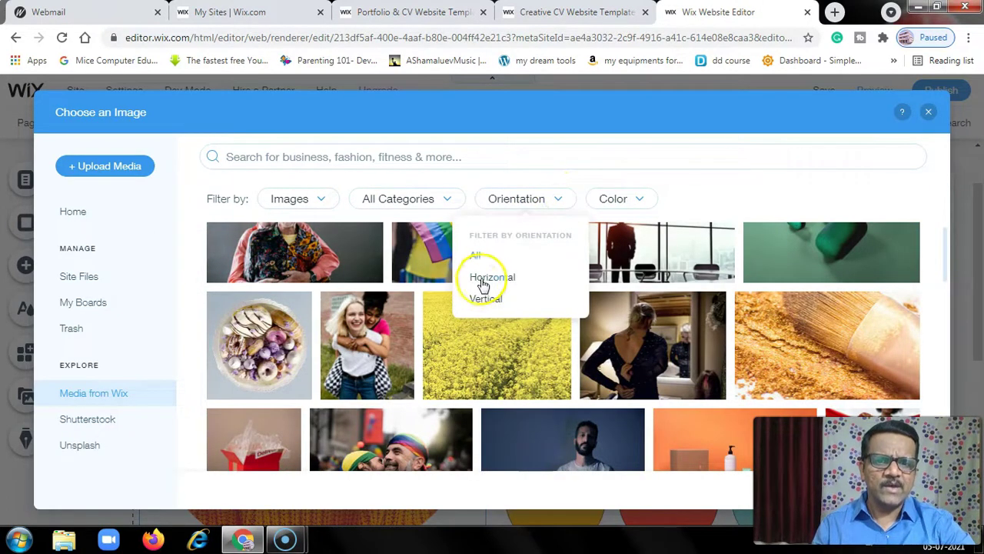
click(482, 300)
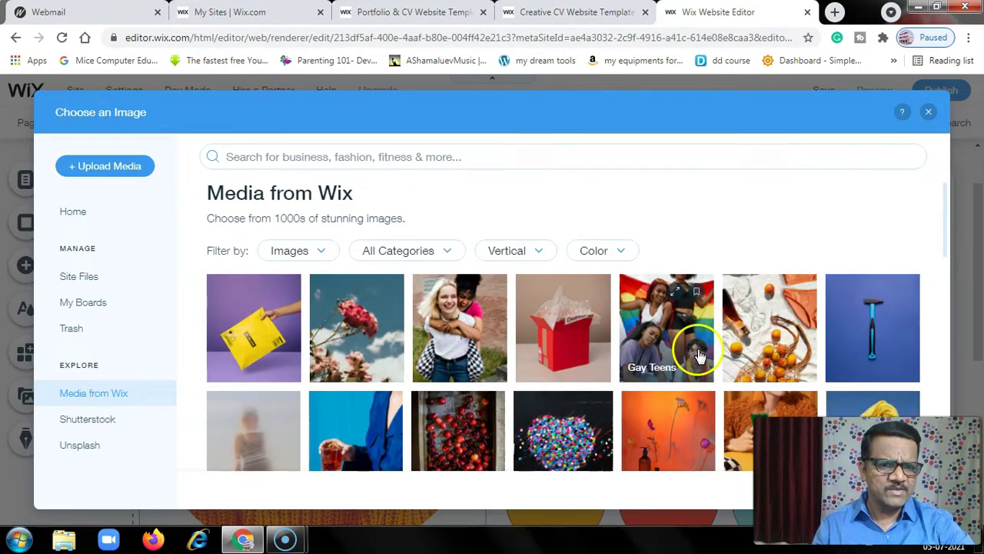
scroll(265, 335, down, 3)
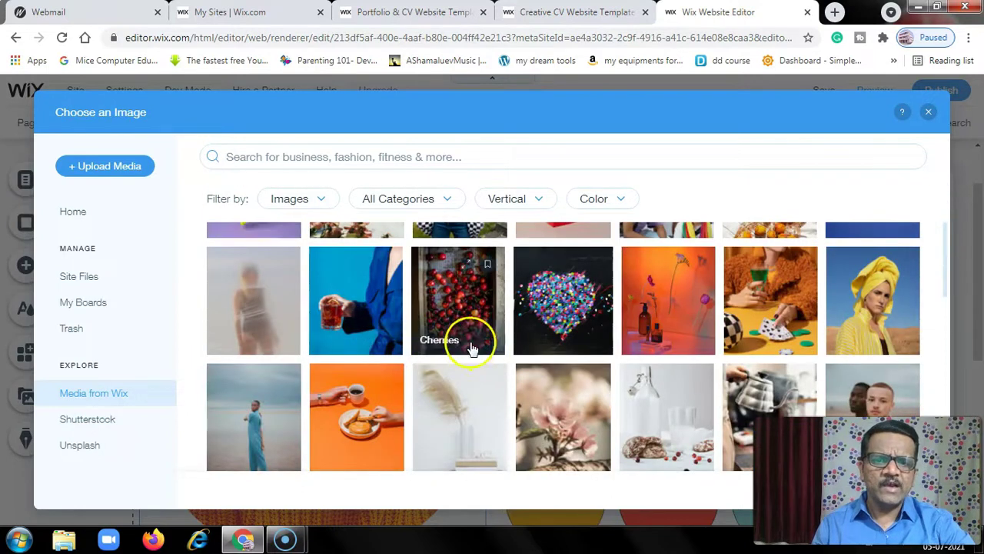
click(867, 298)
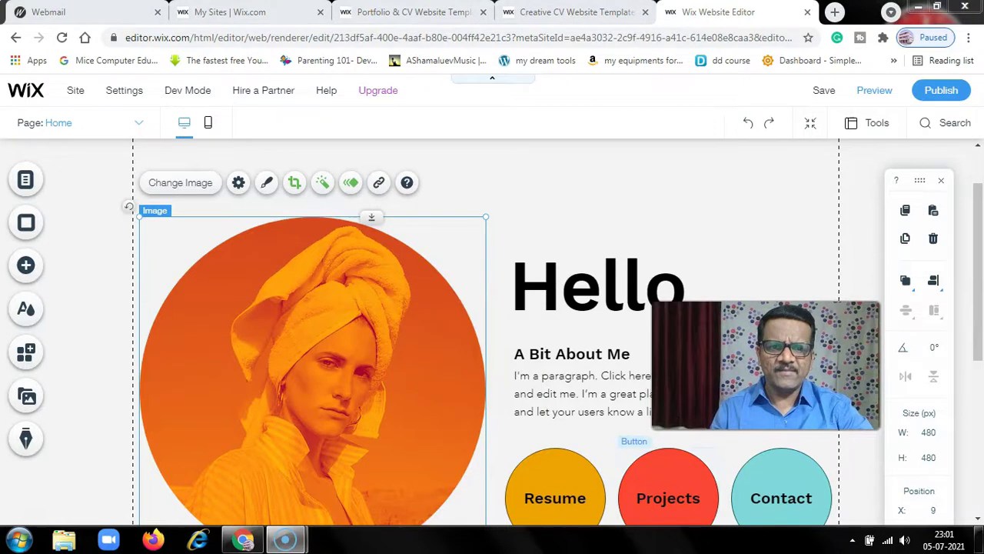
Shift the yellow-towel photo up, set its filter to None, and shrink it to 334 × 334
drag(392, 383, 320, 299)
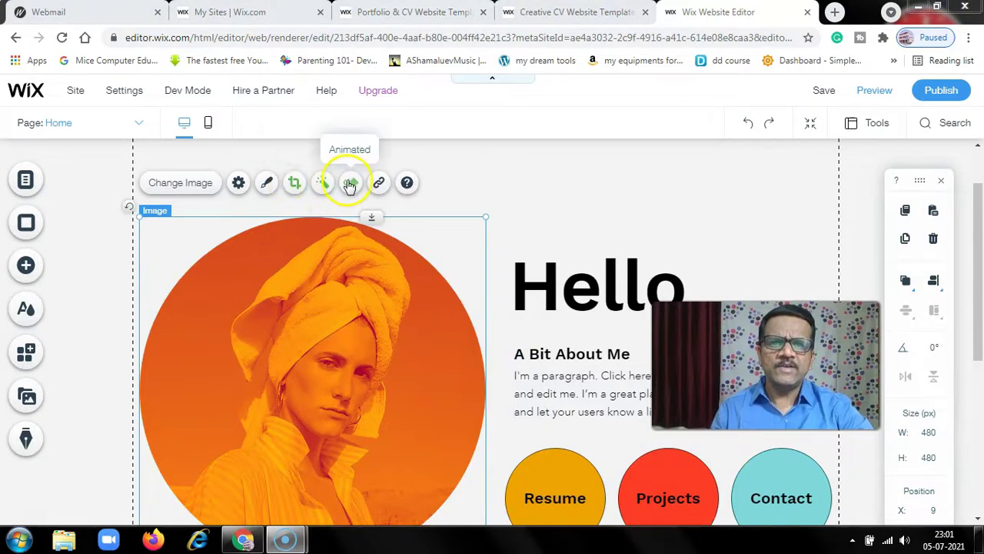
click(323, 185)
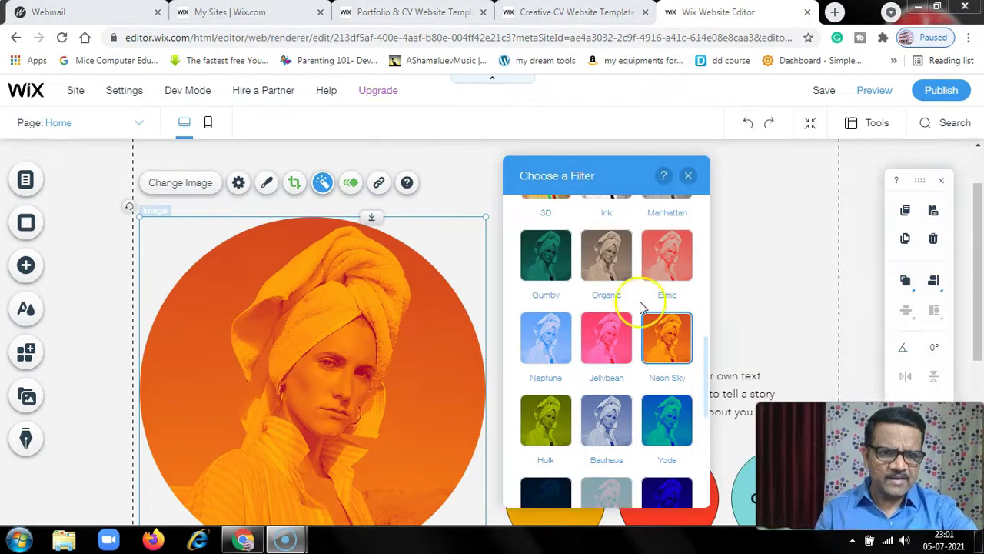
drag(559, 184, 571, 245)
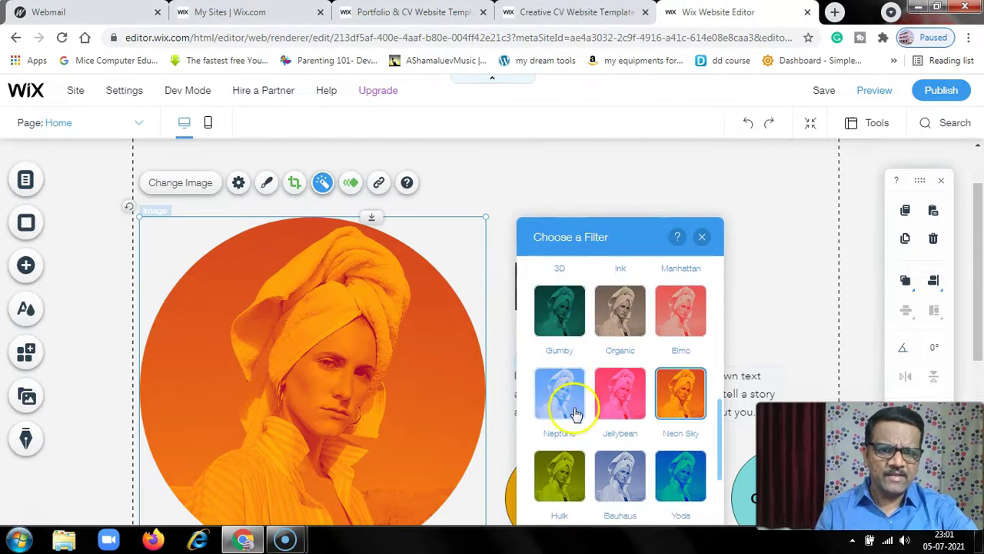
scroll(572, 409, down, 4)
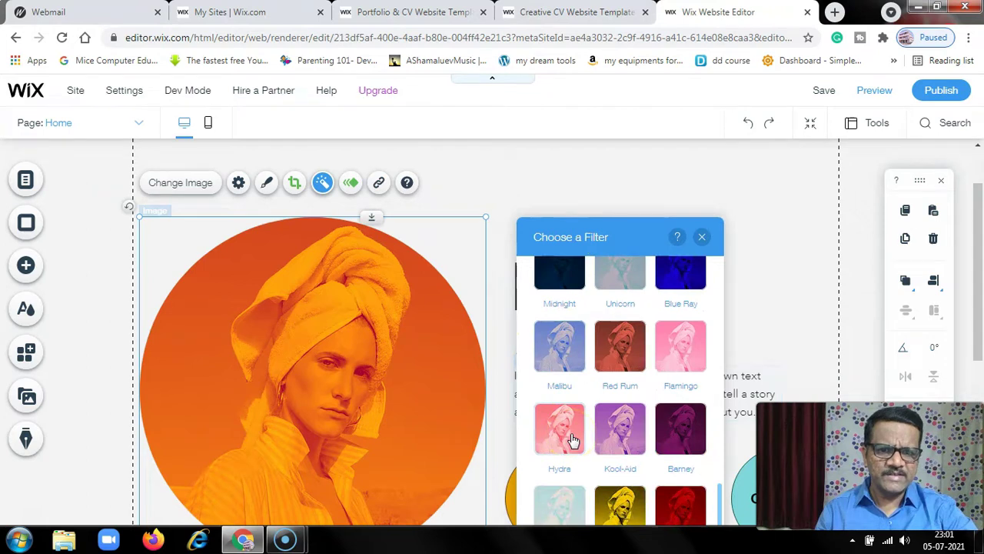
scroll(549, 477, up, 10)
click(549, 308)
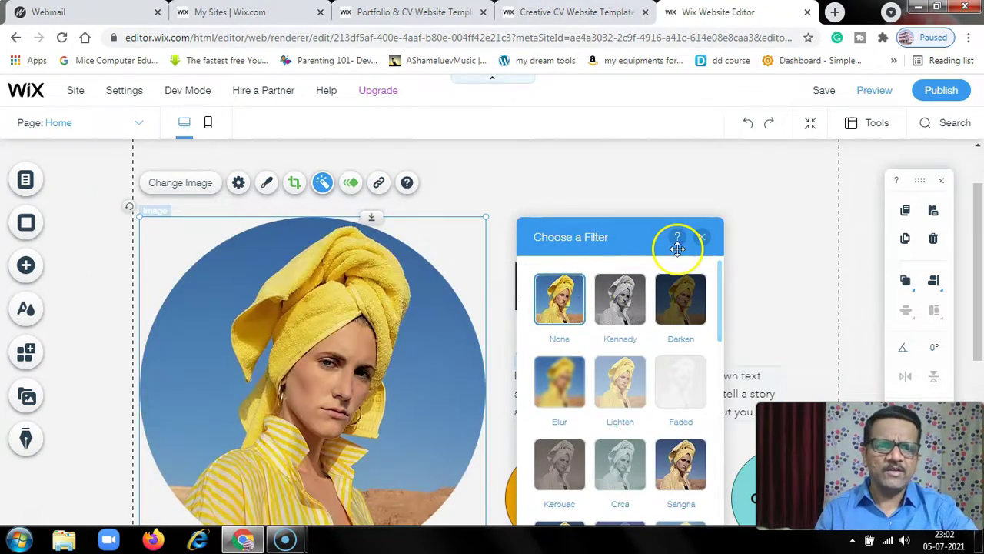
click(701, 237)
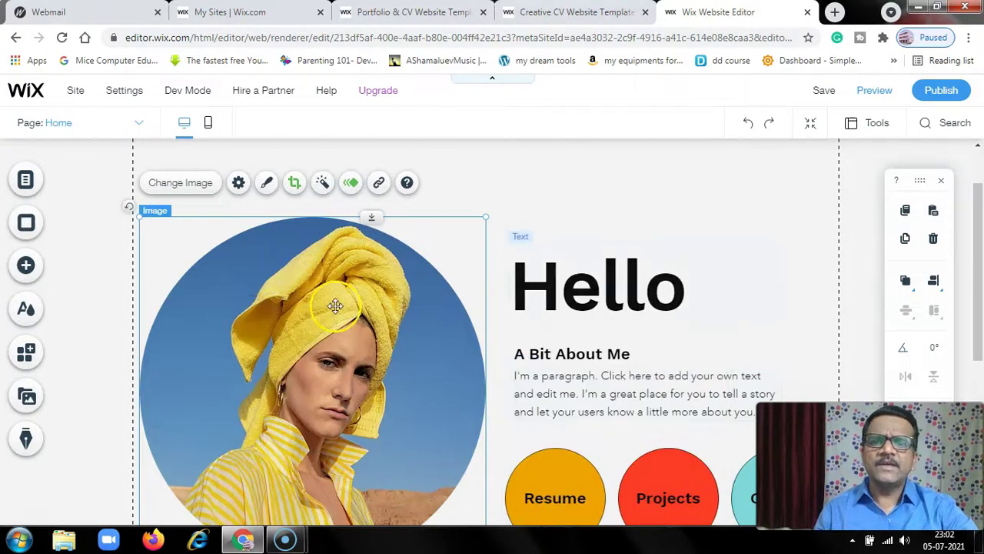
drag(487, 216, 385, 326)
Shrink the portrait further and place it slightly right, beside the Hello heading
drag(332, 369, 389, 284)
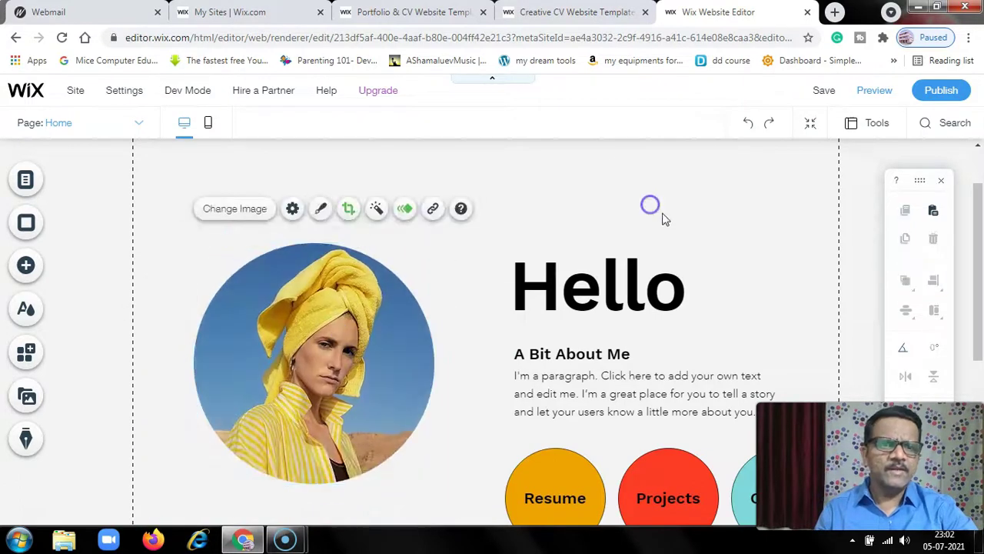
click(651, 204)
scroll(496, 202, down, 3)
scroll(468, 285, up, 2)
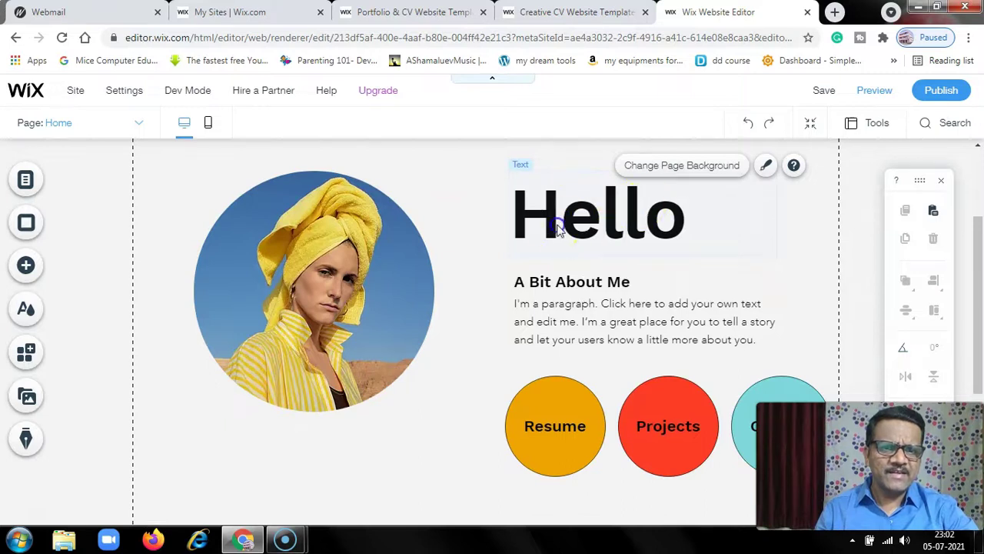
Select the Hello heading, then the placeholder 'A Bit About Me' paragraph
click(557, 223)
click(536, 290)
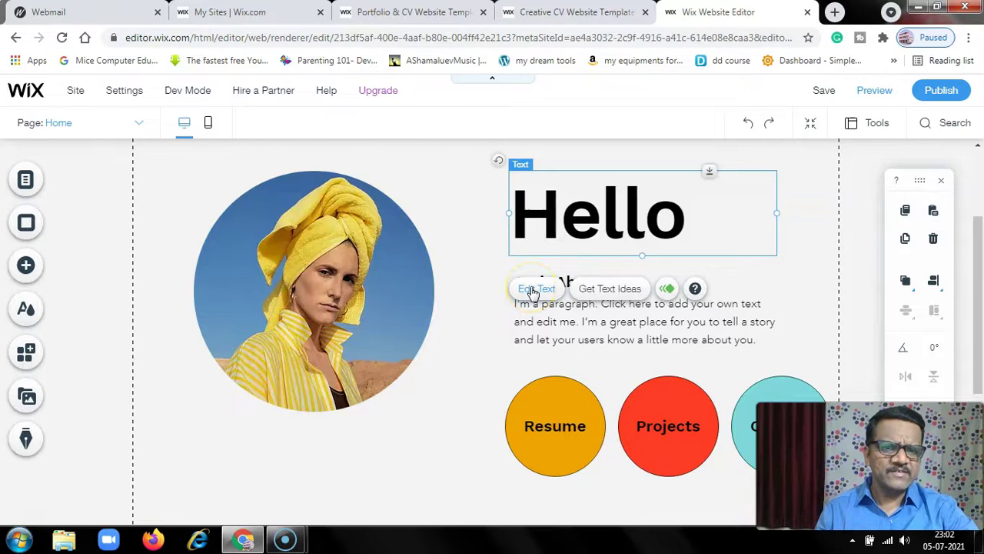
click(568, 318)
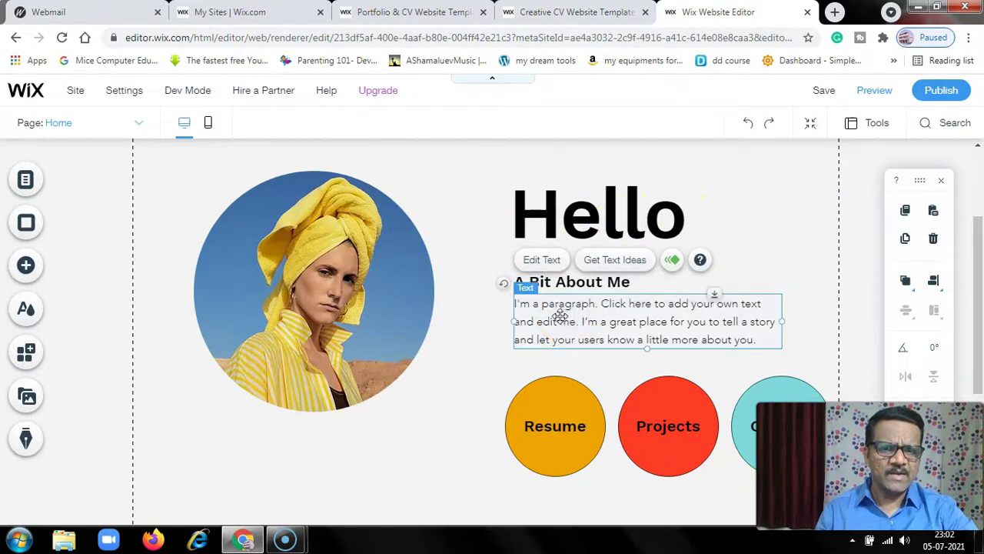
click(552, 260)
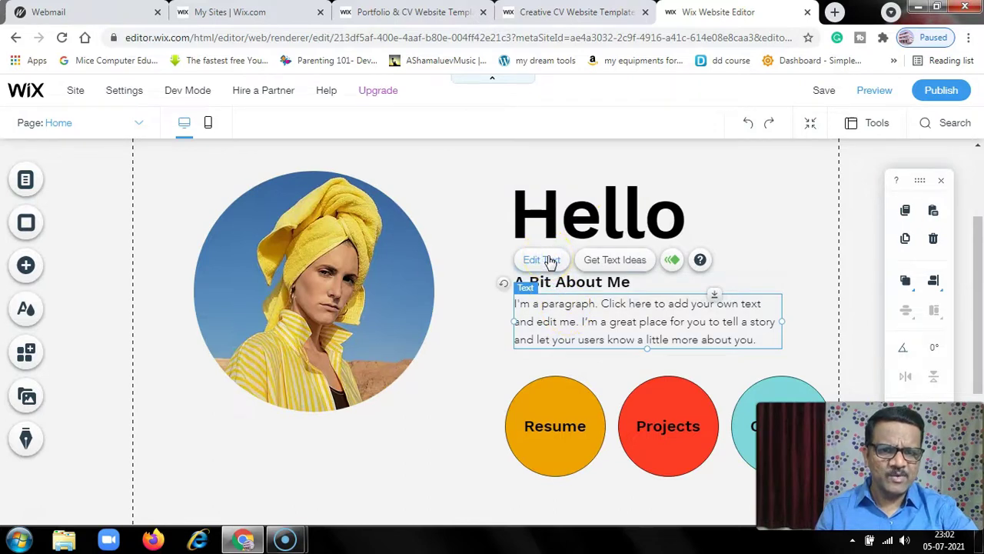
Type a self-introduction as a certified digital coach and consultant, then nudge the text box down
click(552, 260)
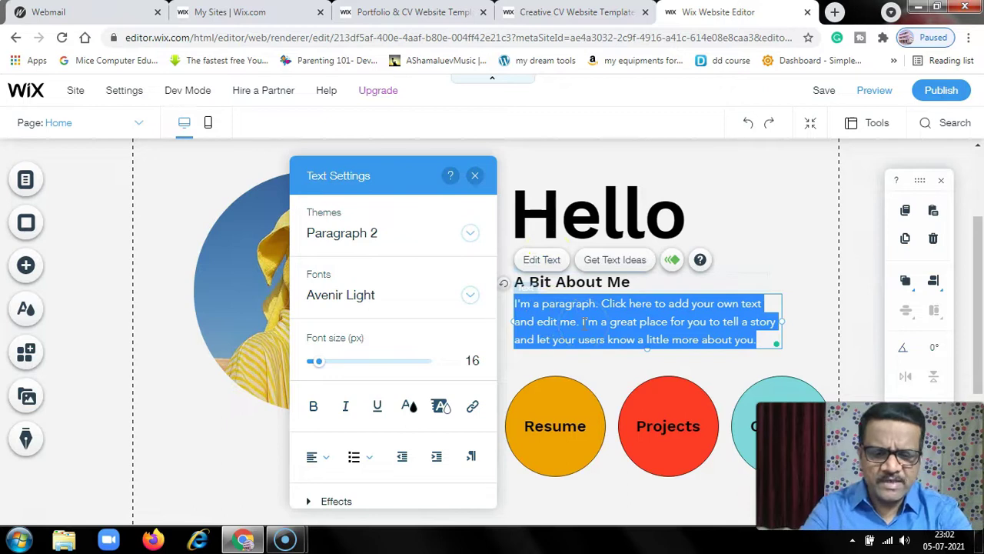
text(My name is)
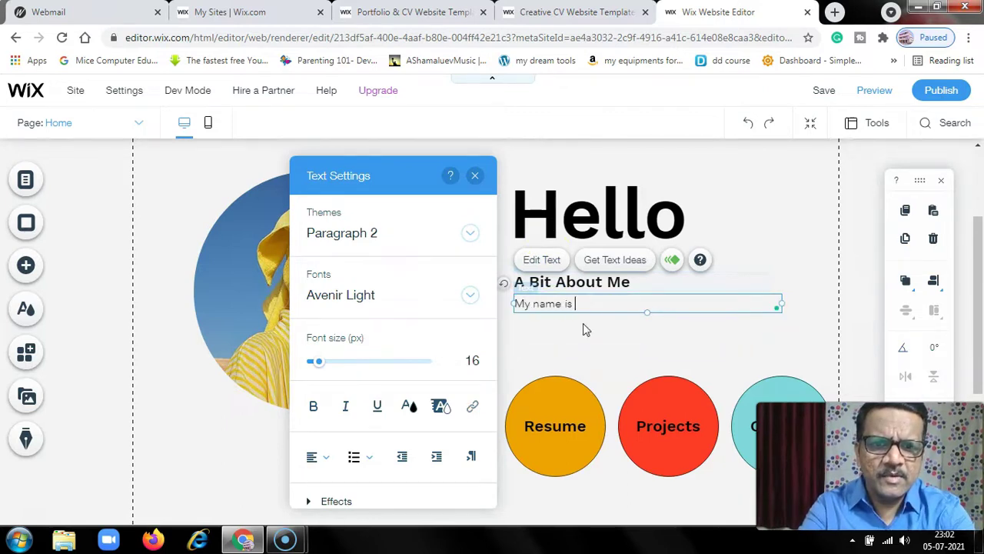
text( Pramod I am a certified dig)
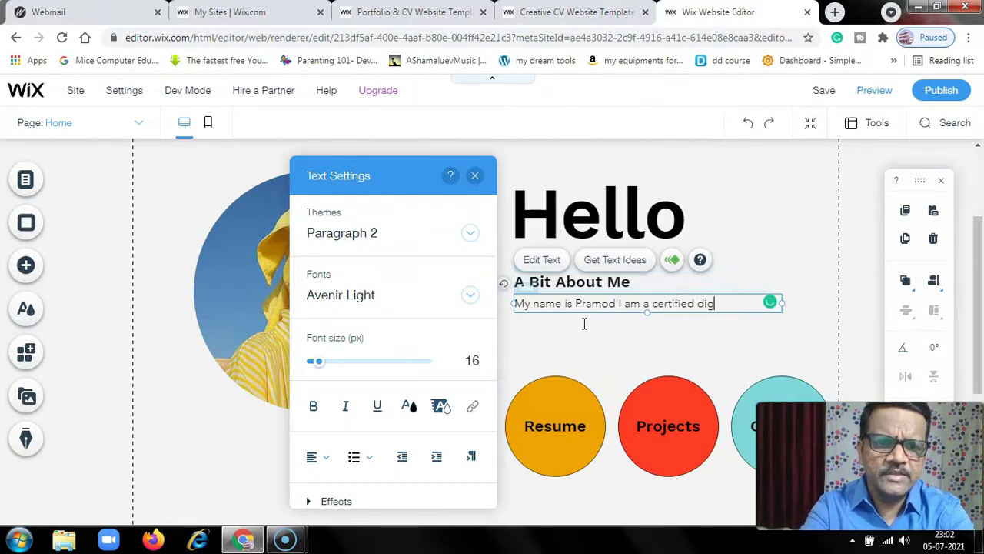
text(and consu)
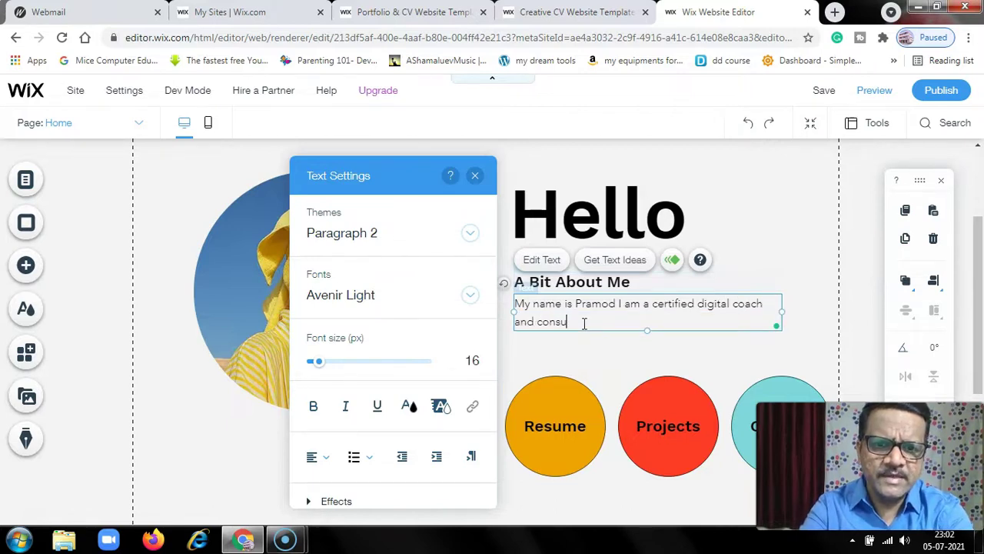
text(ltant.)
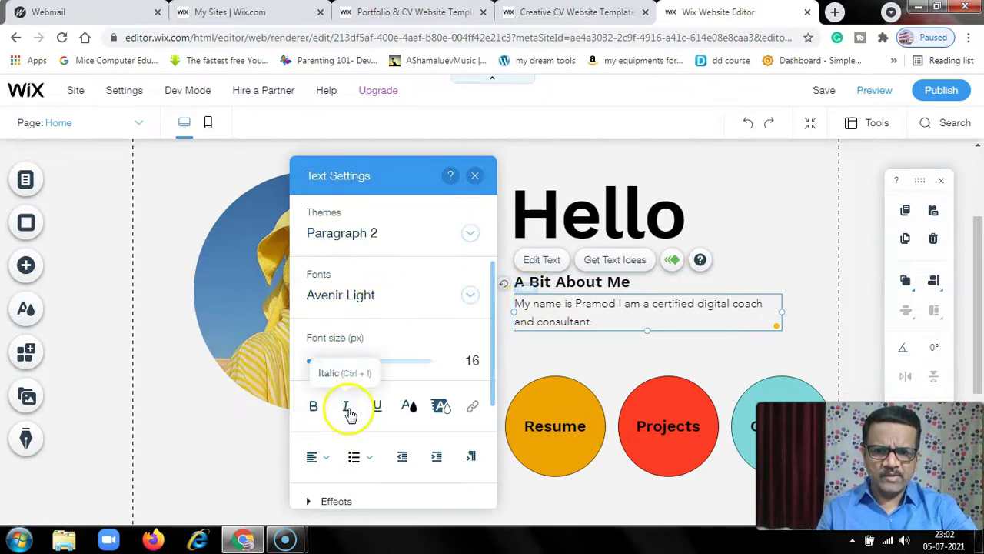
scroll(396, 388, down, 3)
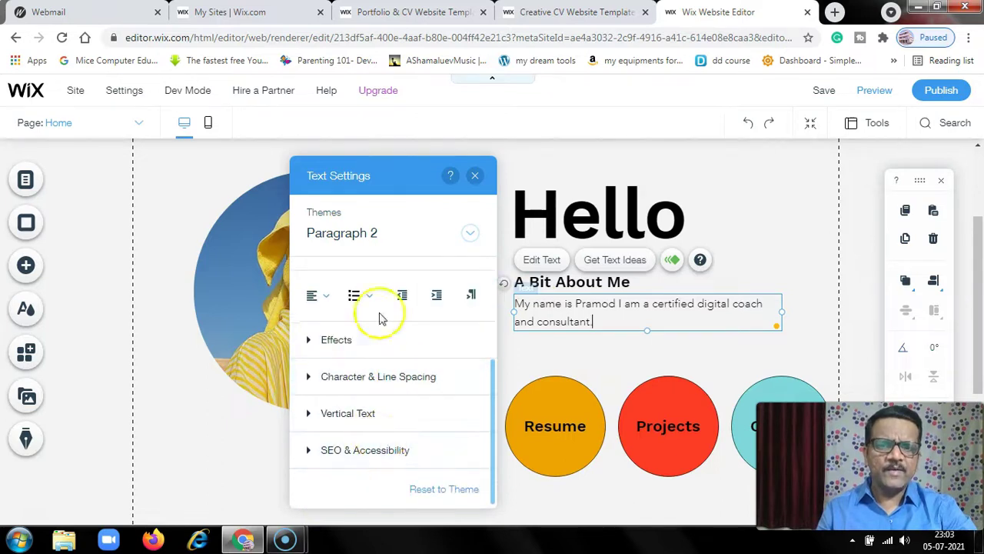
scroll(388, 332, up, 3)
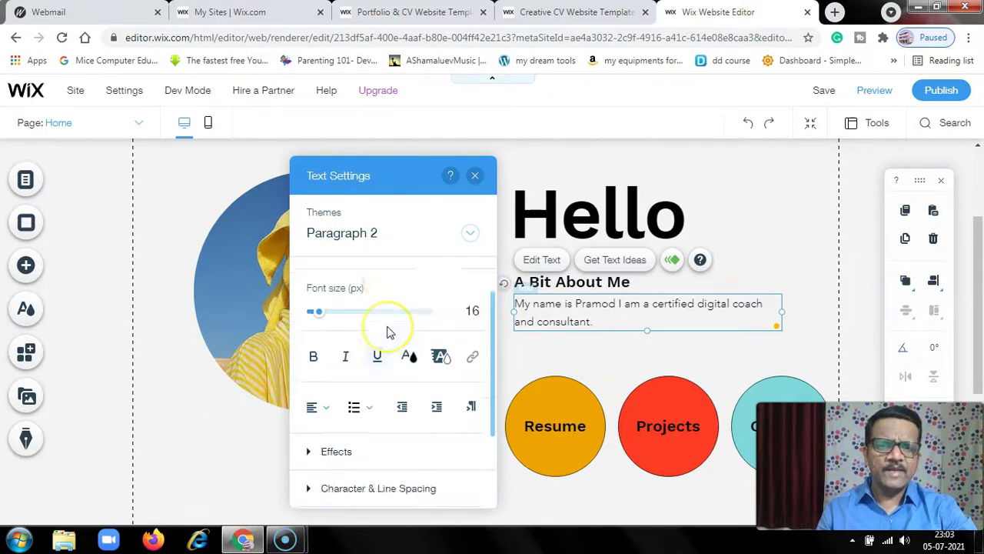
click(475, 176)
drag(553, 312, 554, 326)
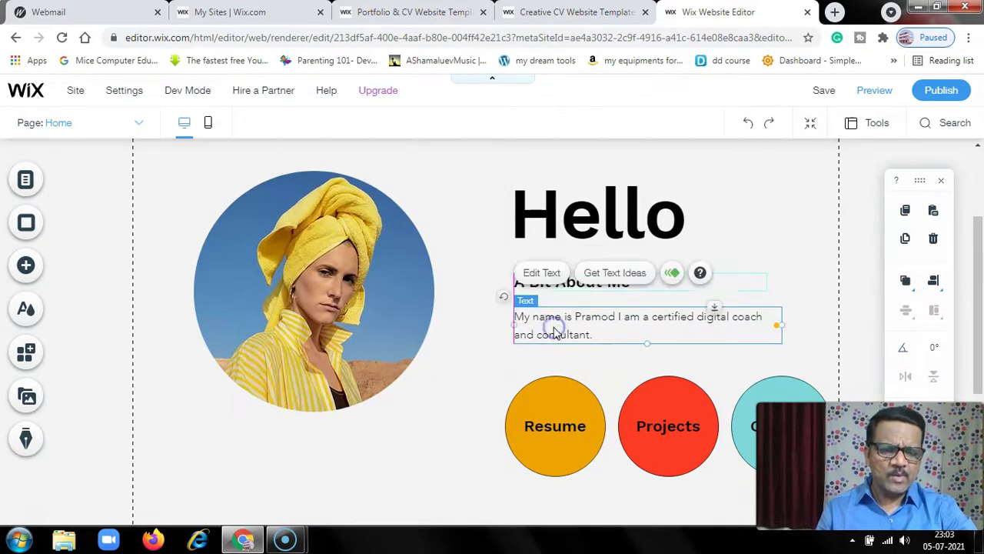
click(457, 234)
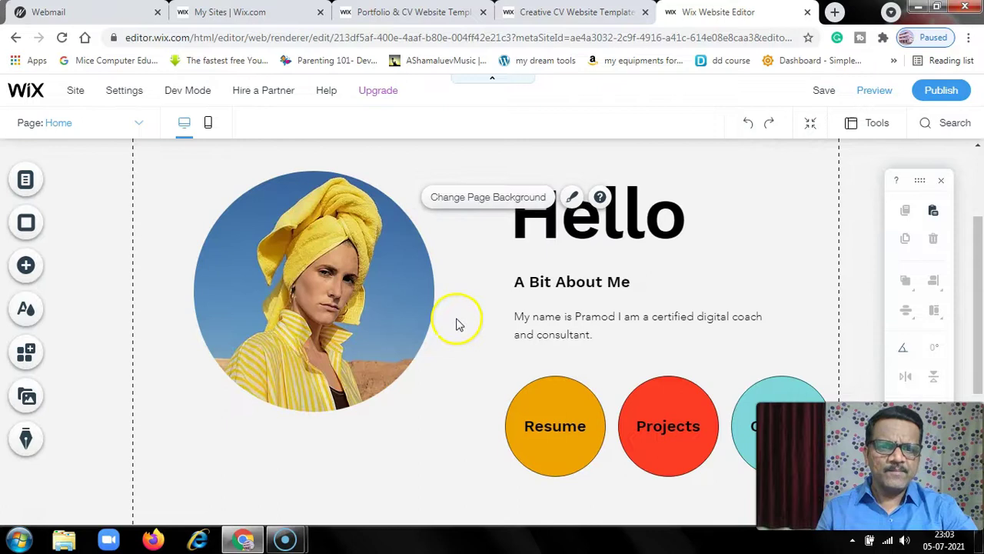
scroll(456, 323, down, 3)
scroll(417, 338, up, 2)
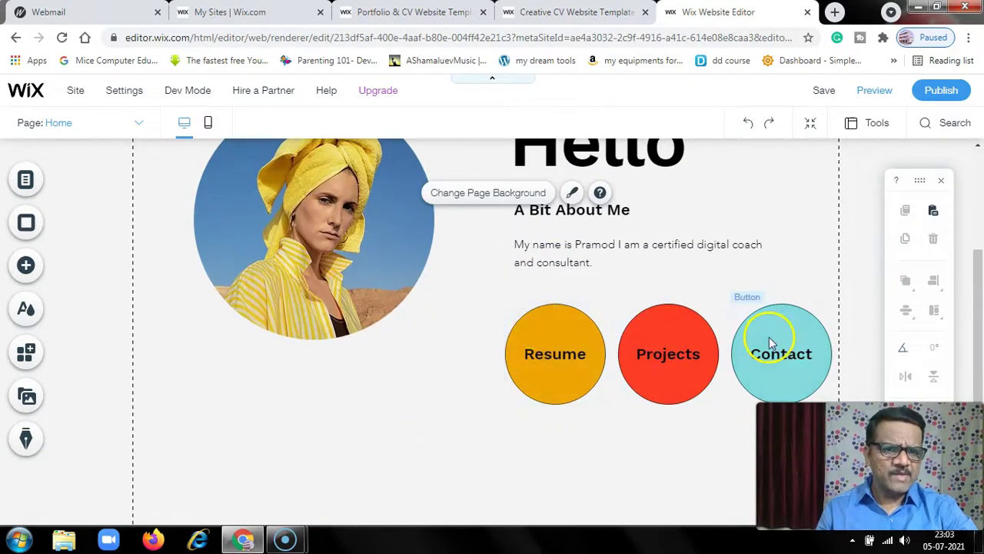
click(541, 325)
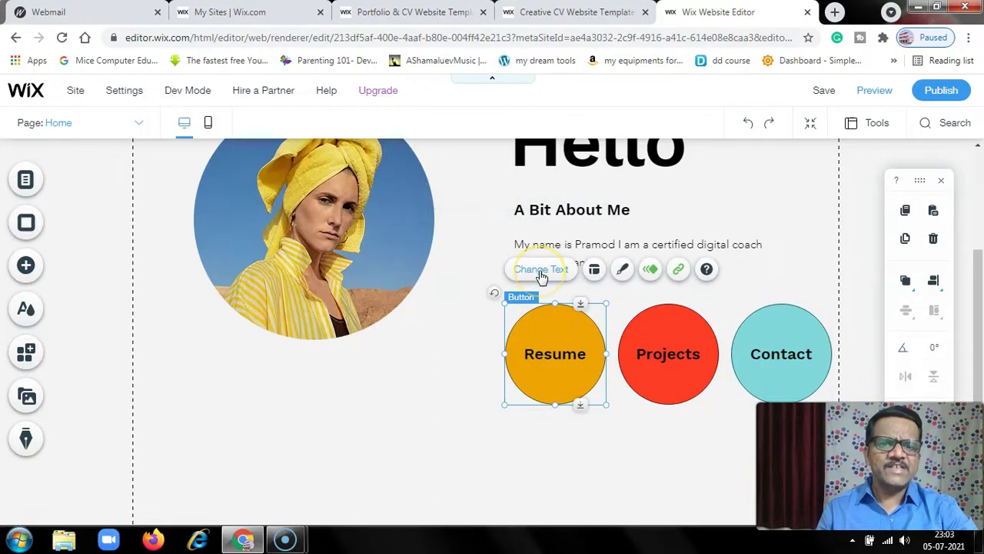
click(534, 352)
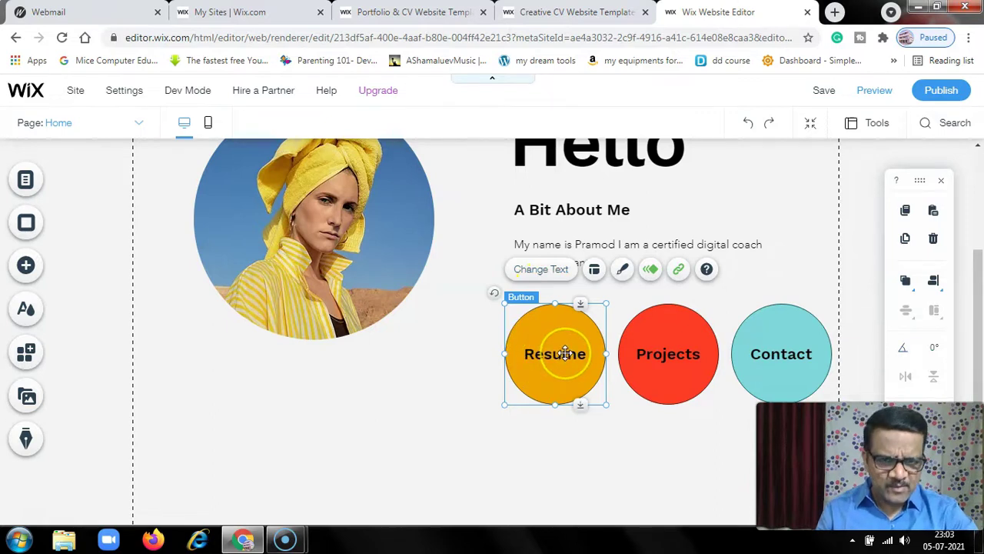
click(669, 326)
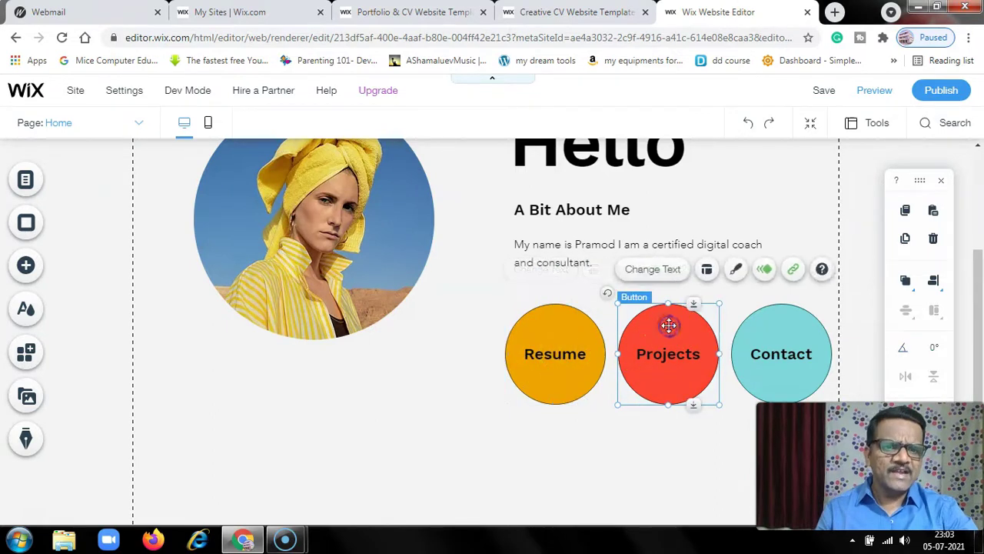
click(766, 329)
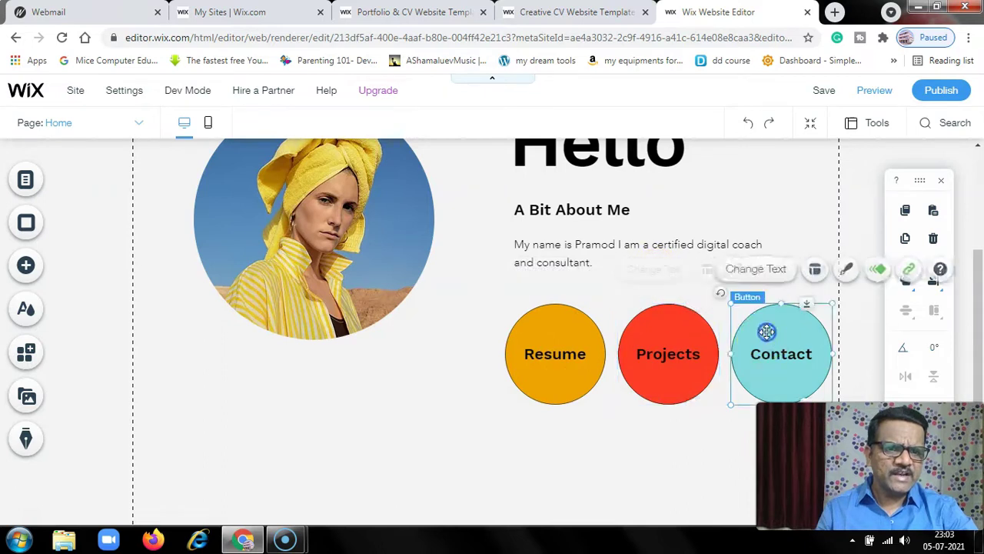
click(530, 327)
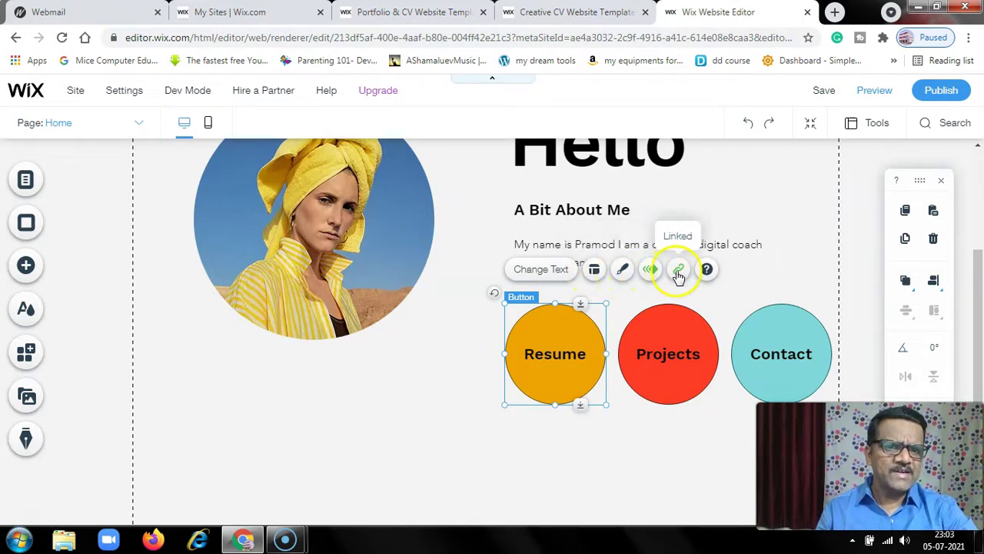
Try left and right alignment for the Resume label, then settle on centred
click(593, 271)
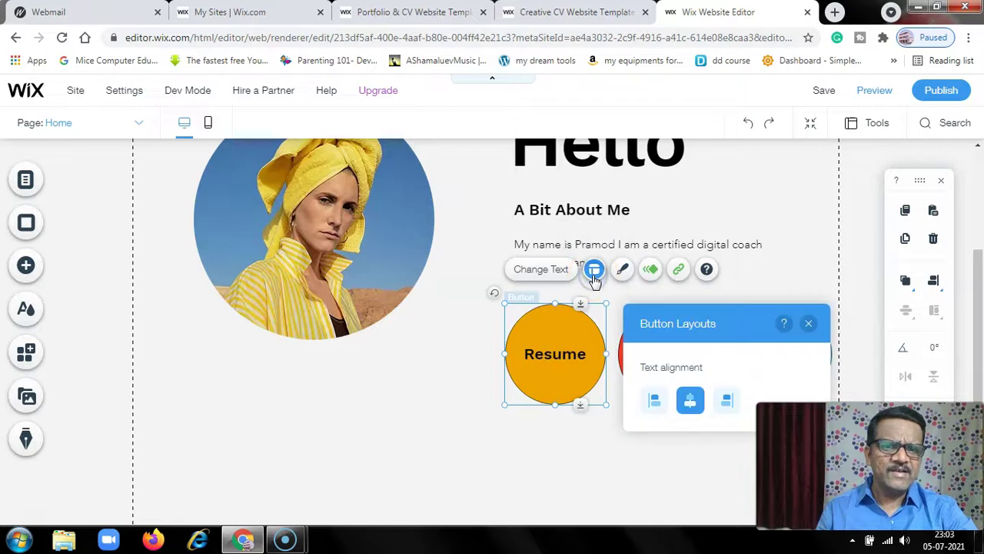
drag(687, 316, 222, 226)
click(582, 364)
click(196, 305)
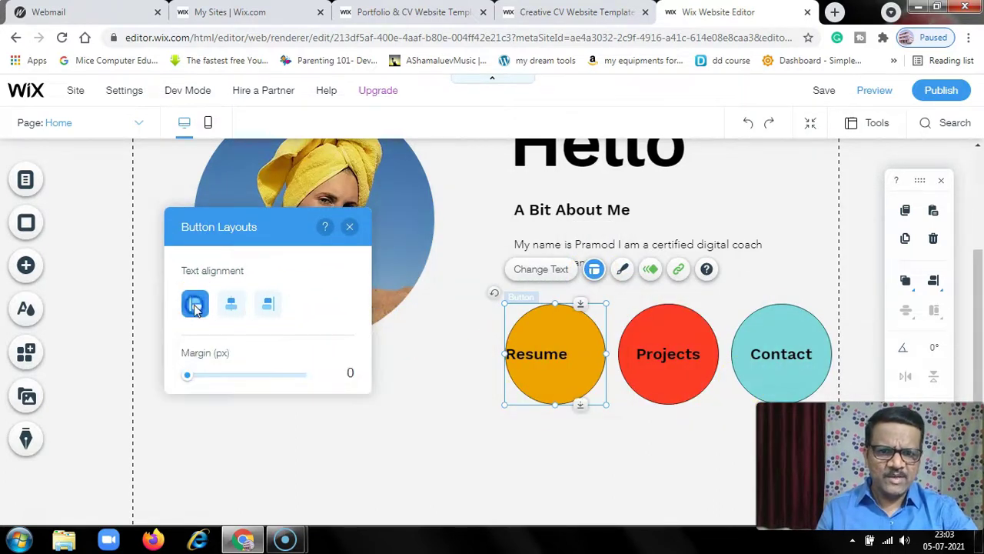
click(267, 306)
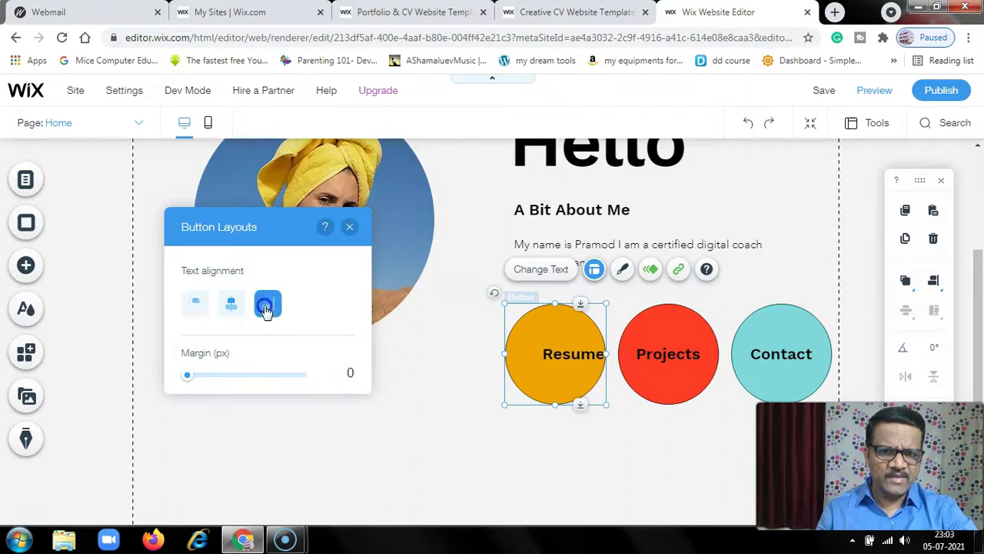
click(230, 306)
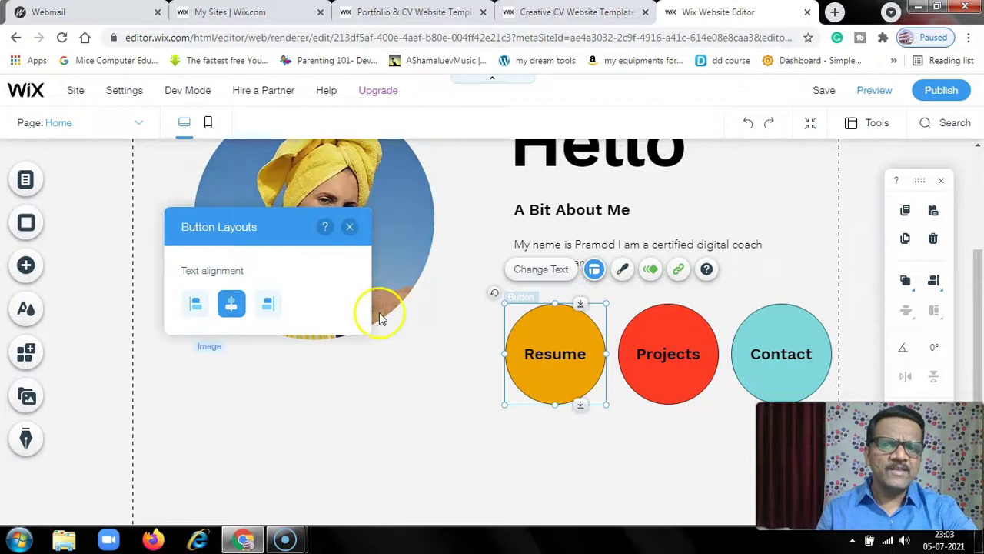
click(350, 226)
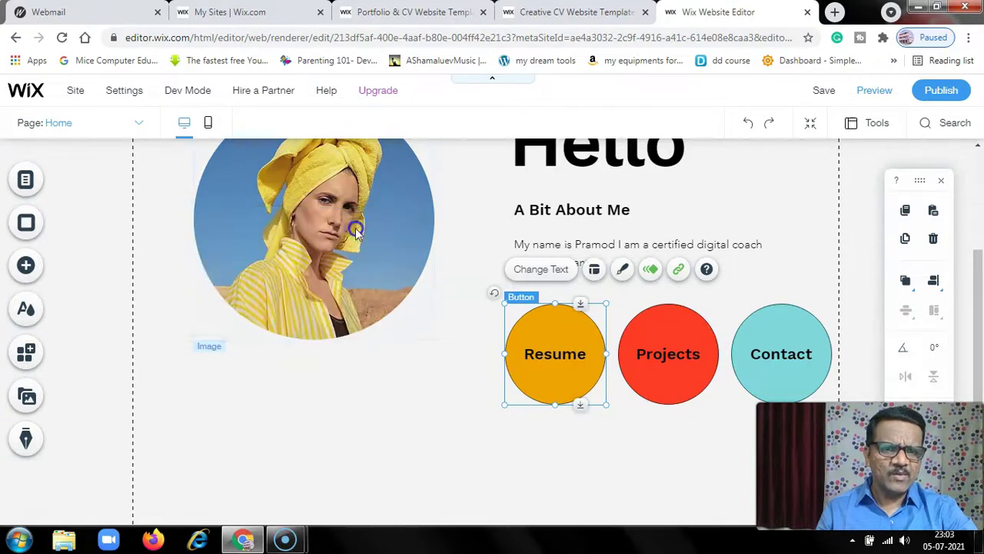
click(623, 270)
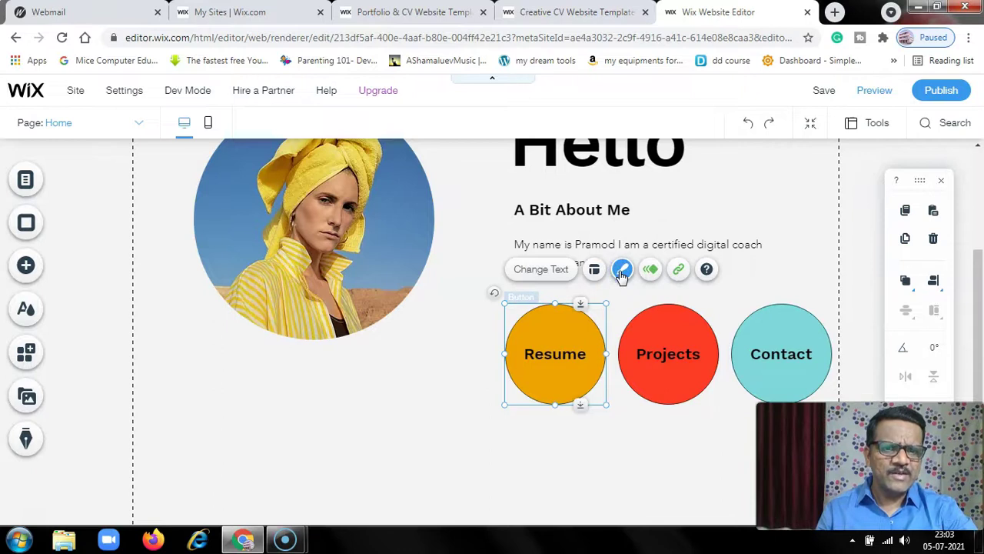
drag(369, 176, 231, 166)
click(193, 369)
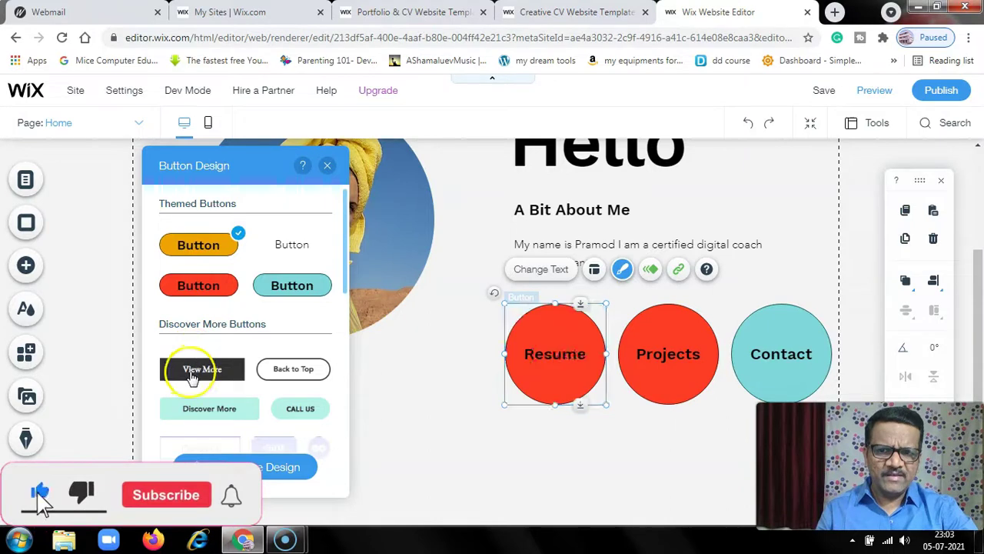
click(294, 371)
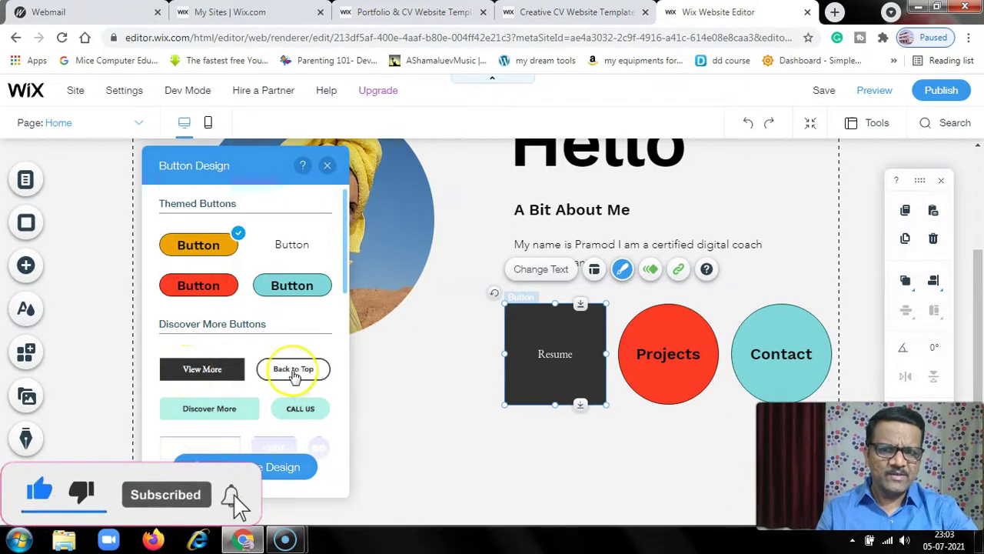
click(189, 247)
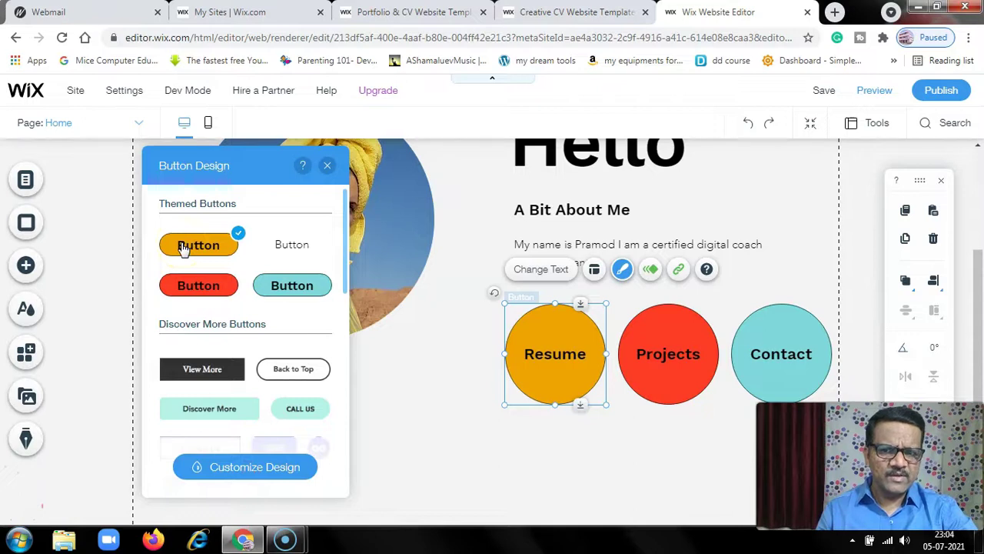
click(233, 472)
click(327, 165)
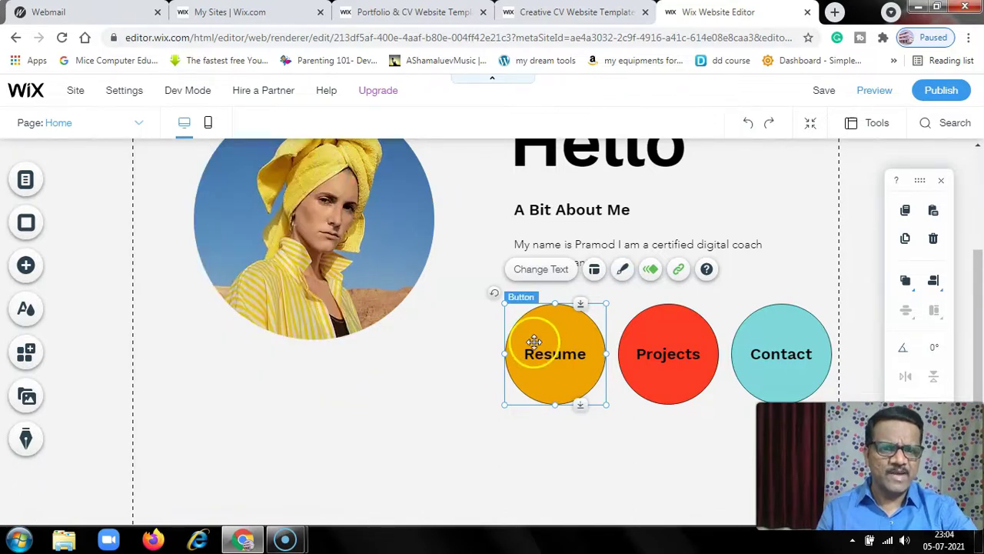
Preview Float-In, Expand-In, Glide-In, Bounce-In, Fade-In and Spin-In, then set Resume's animation to None
click(650, 271)
drag(390, 171, 292, 170)
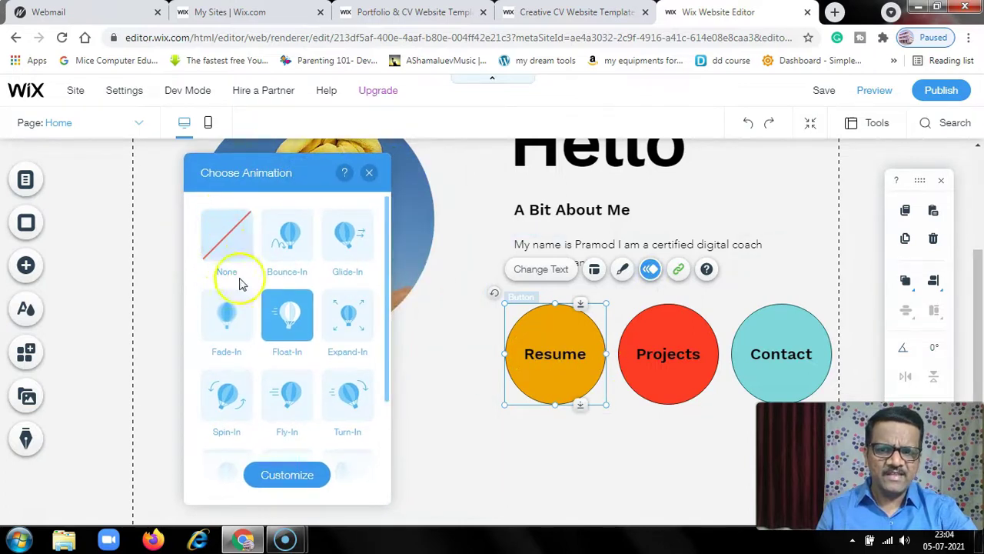
click(289, 325)
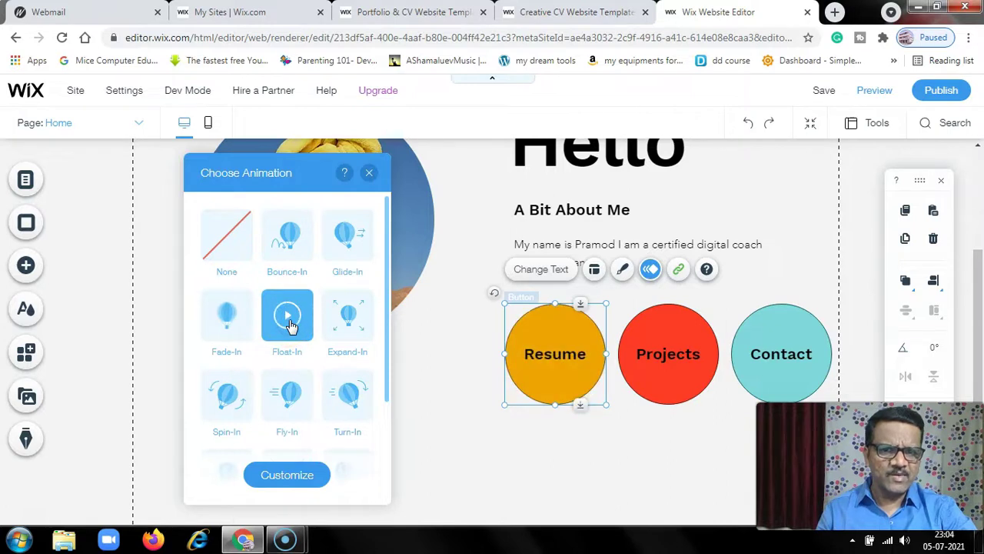
click(350, 325)
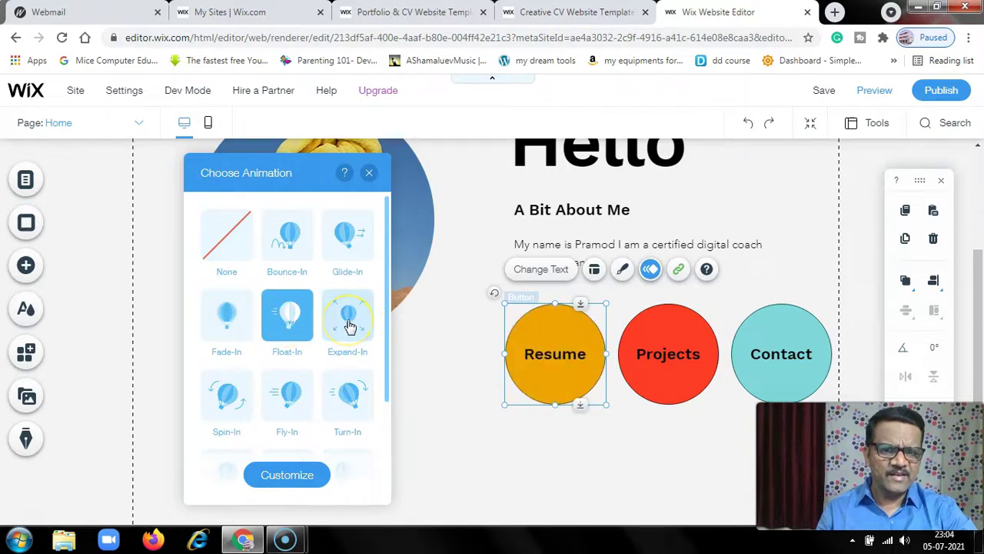
click(350, 245)
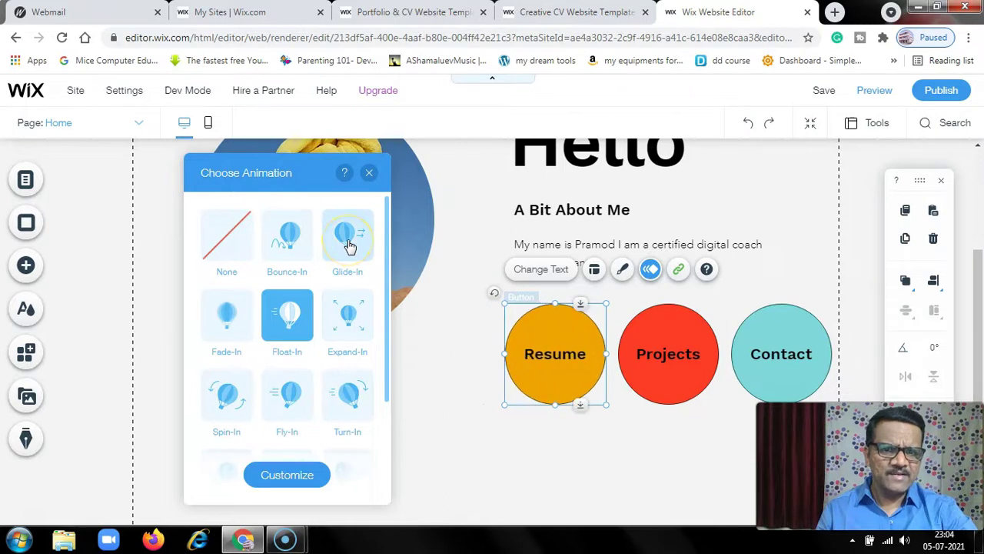
click(289, 242)
click(233, 308)
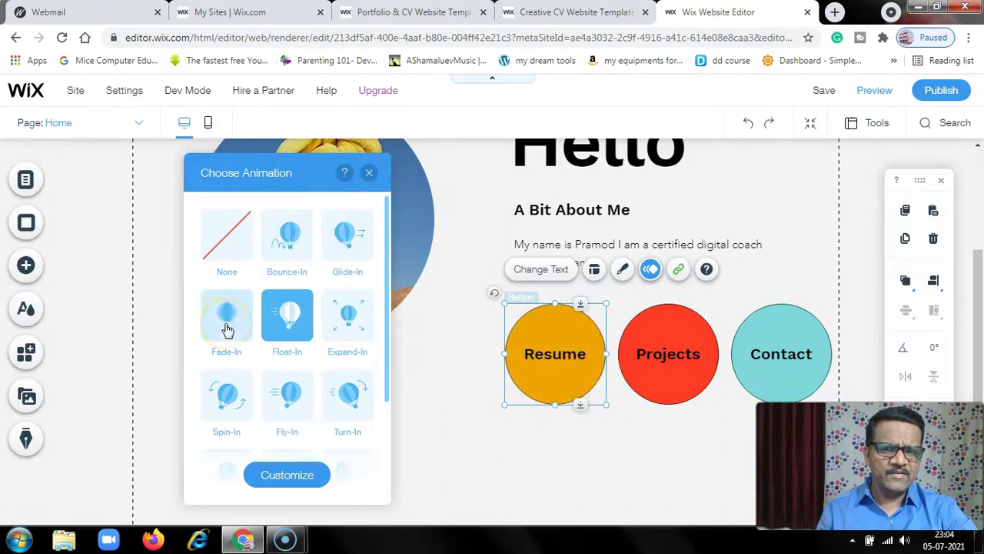
click(227, 399)
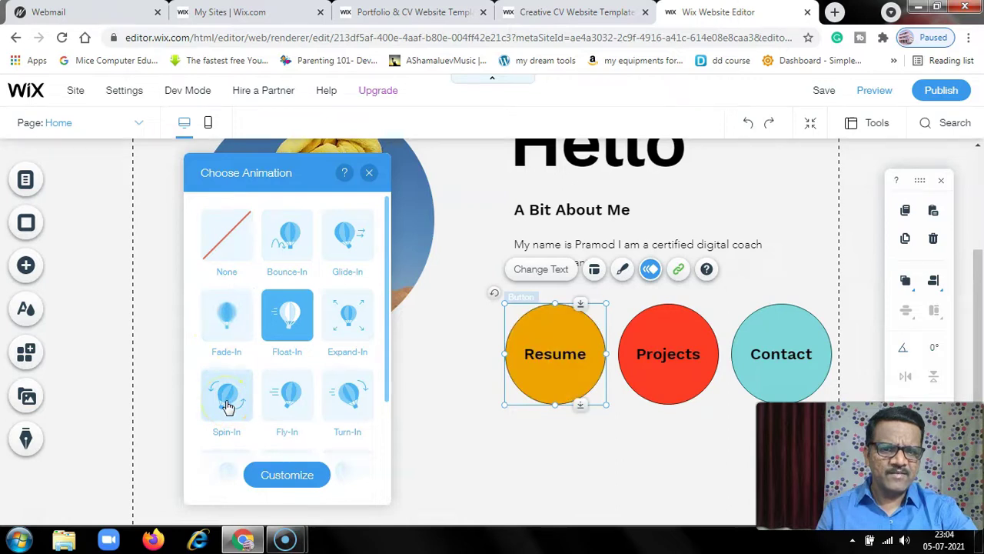
click(231, 258)
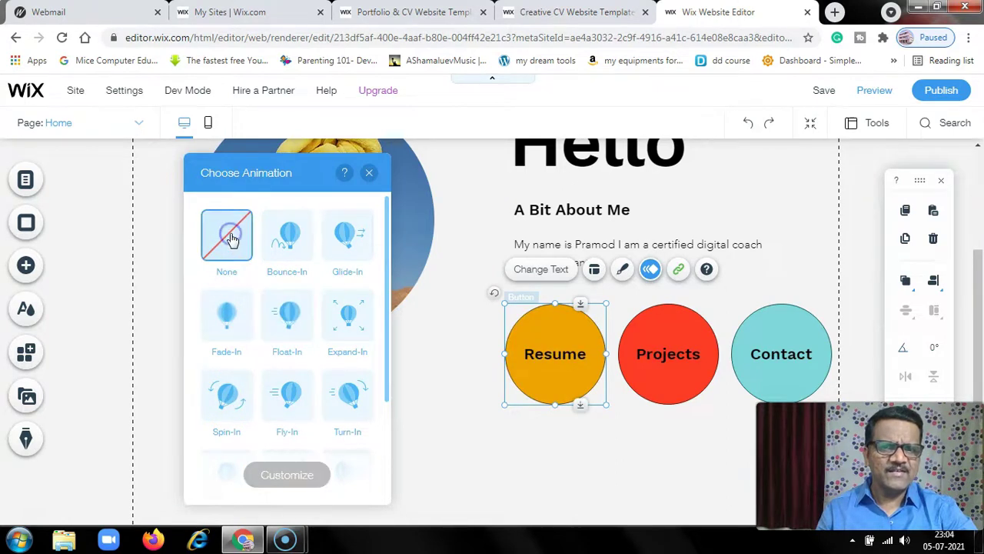
click(369, 172)
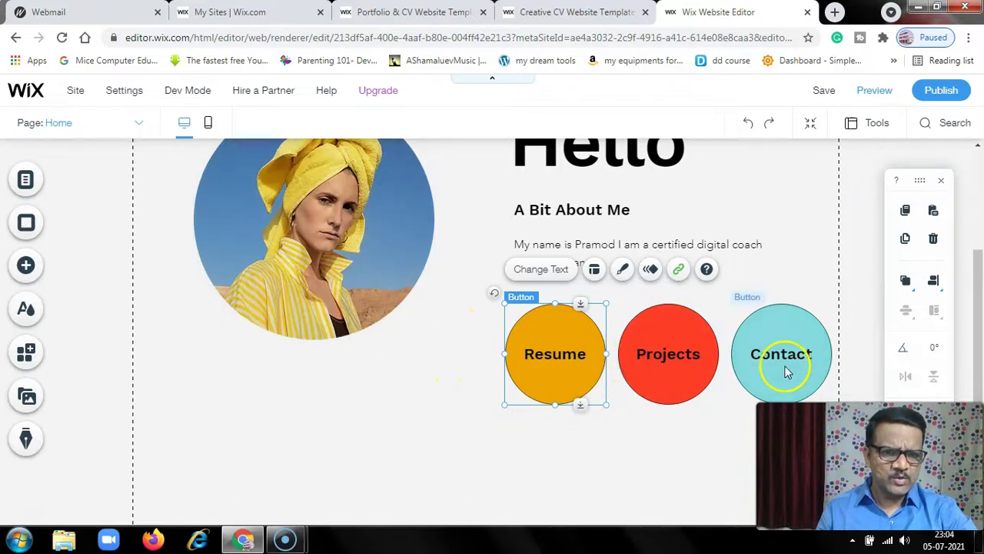
Scroll down to the footer and select the Phone number text
scroll(529, 419, up, 3)
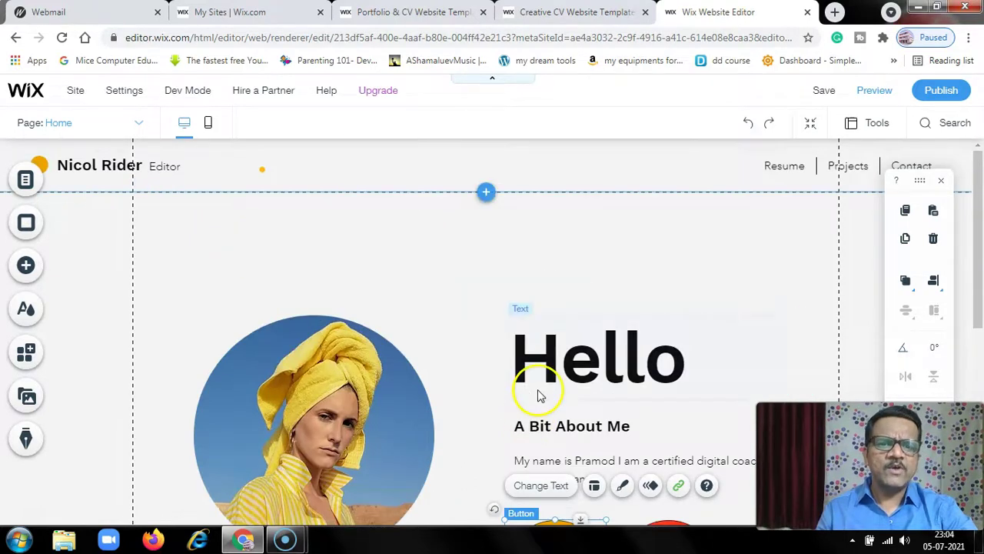
scroll(534, 403, down, 4)
scroll(538, 394, down, 3)
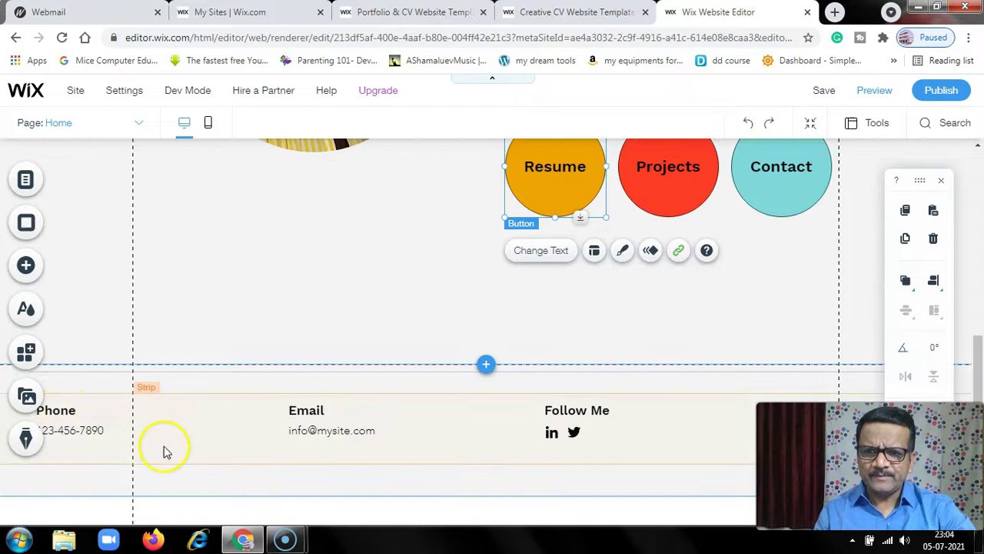
click(100, 432)
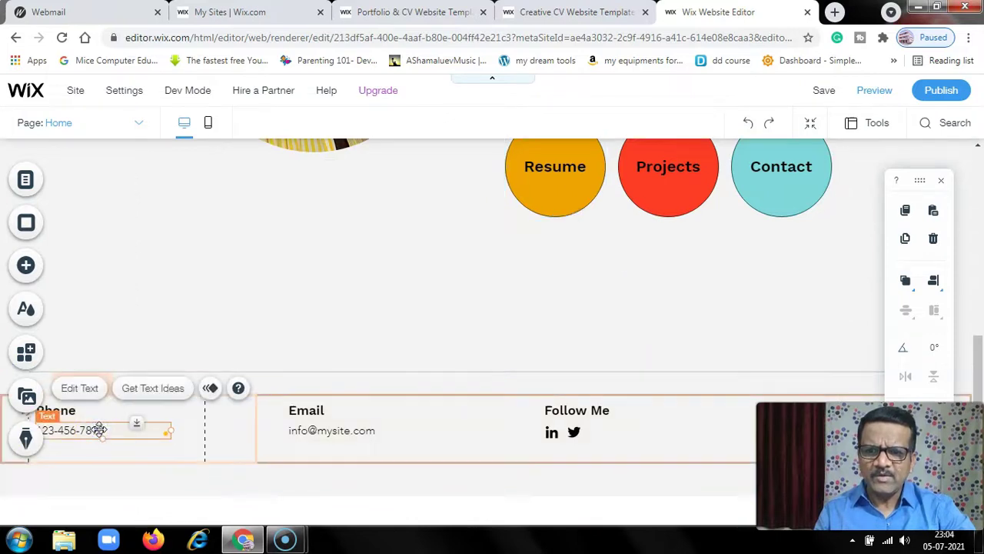
Replace the footer's placeholder Phone entry with the new contact phone number
click(80, 390)
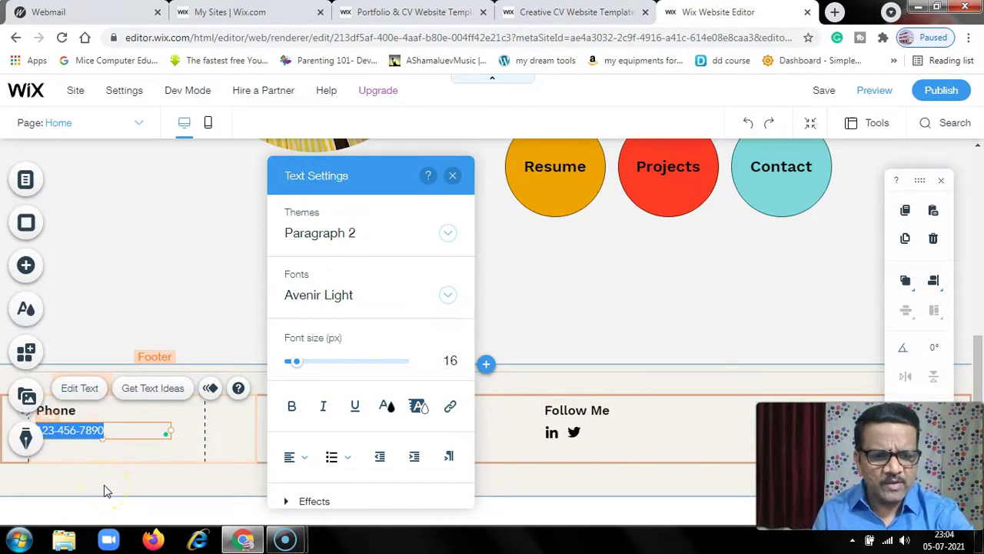
text(1567)
text(89456)
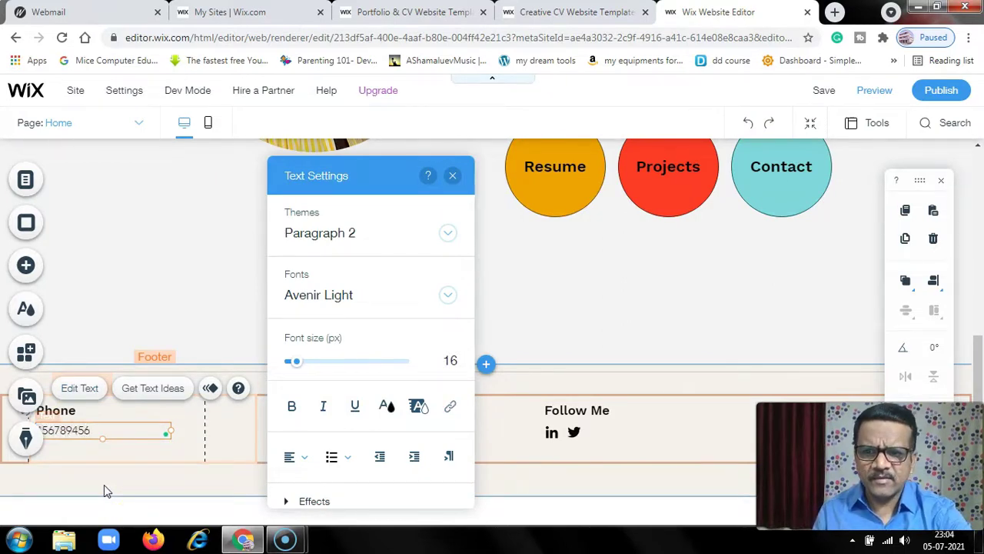
click(198, 284)
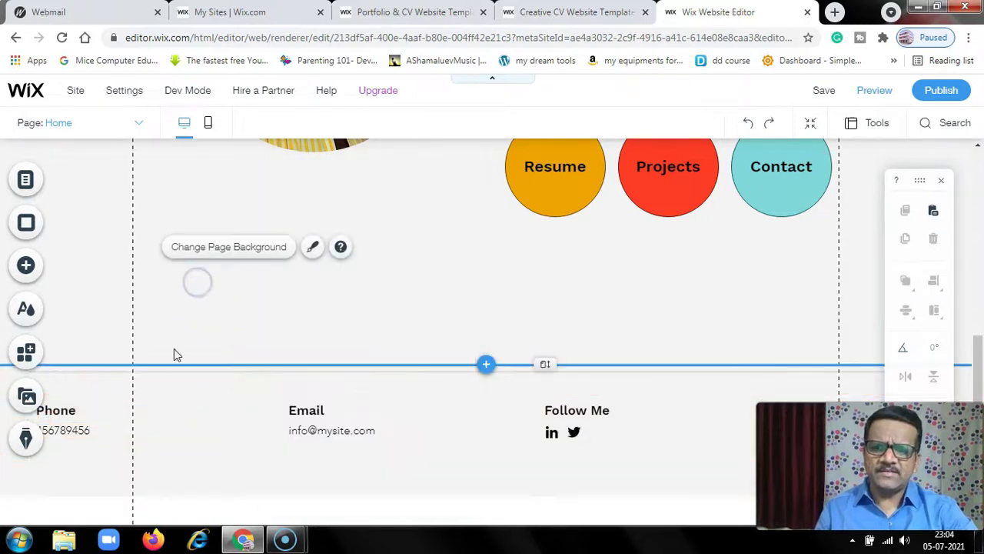
Replace the footer's sample email with the new contact e-mail address, fixing a typo
click(314, 434)
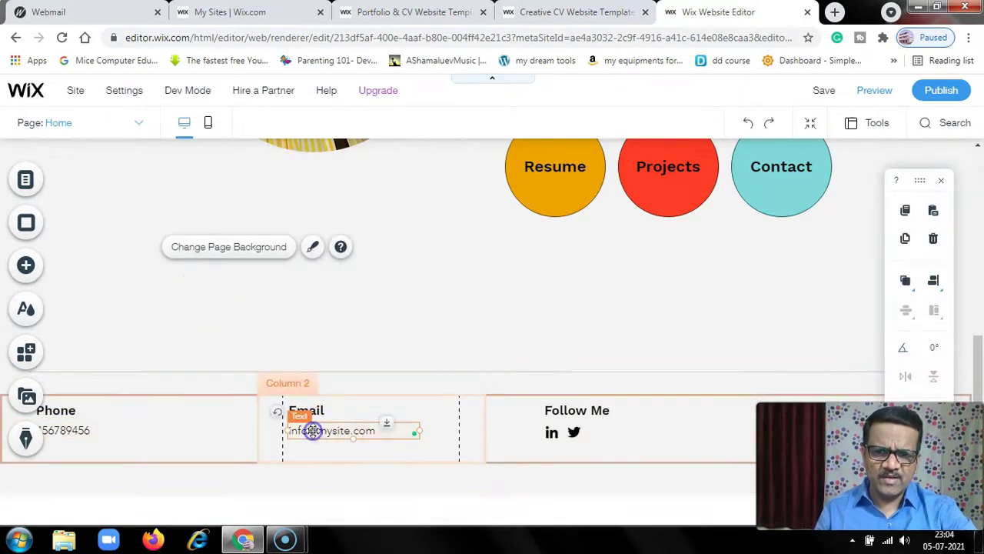
click(314, 393)
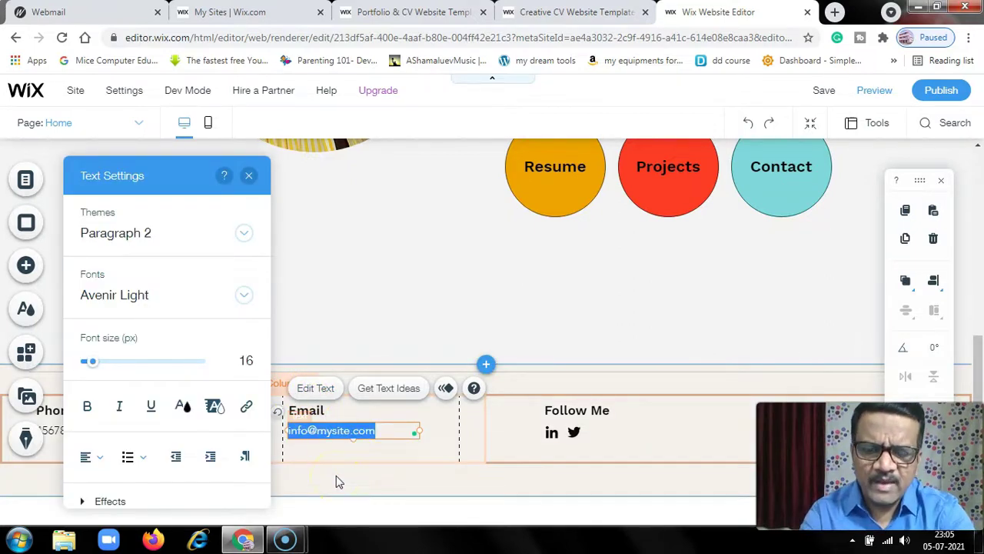
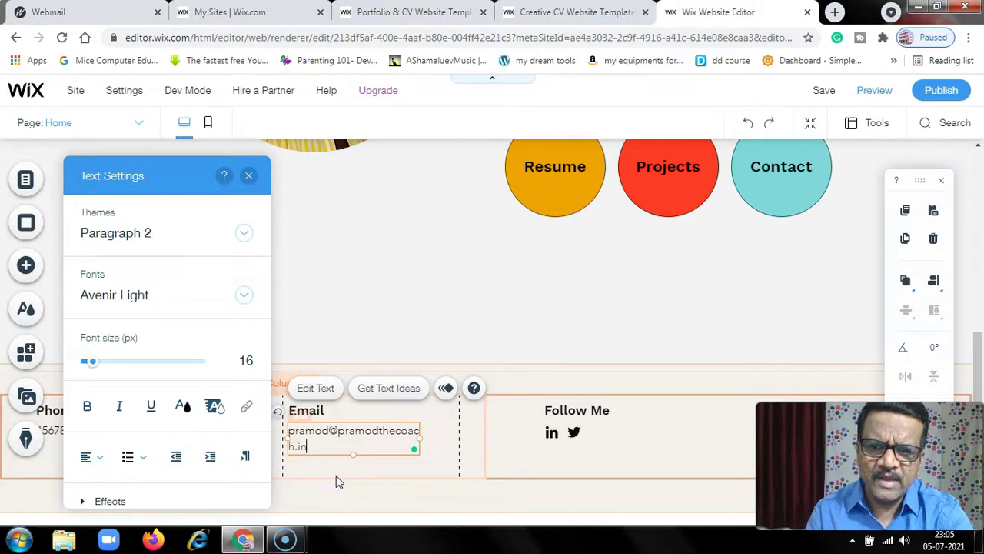
Widen the footer email text box so the address fits on one line
click(416, 442)
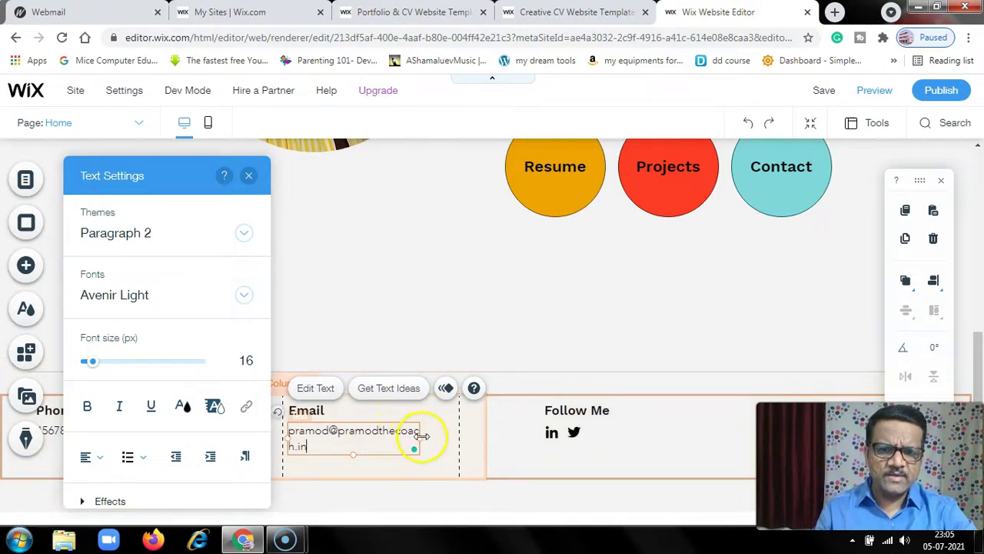
drag(421, 436, 451, 436)
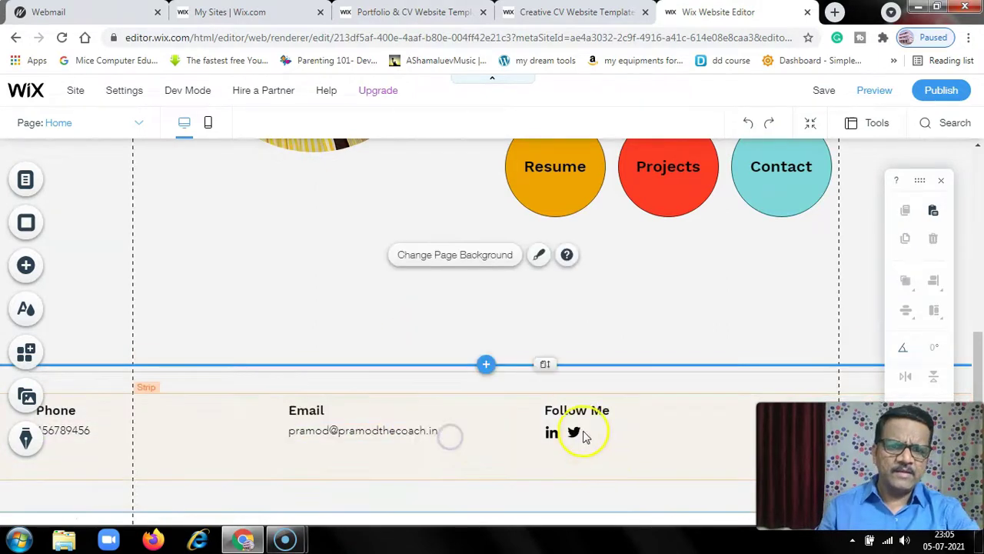
click(583, 434)
click(579, 431)
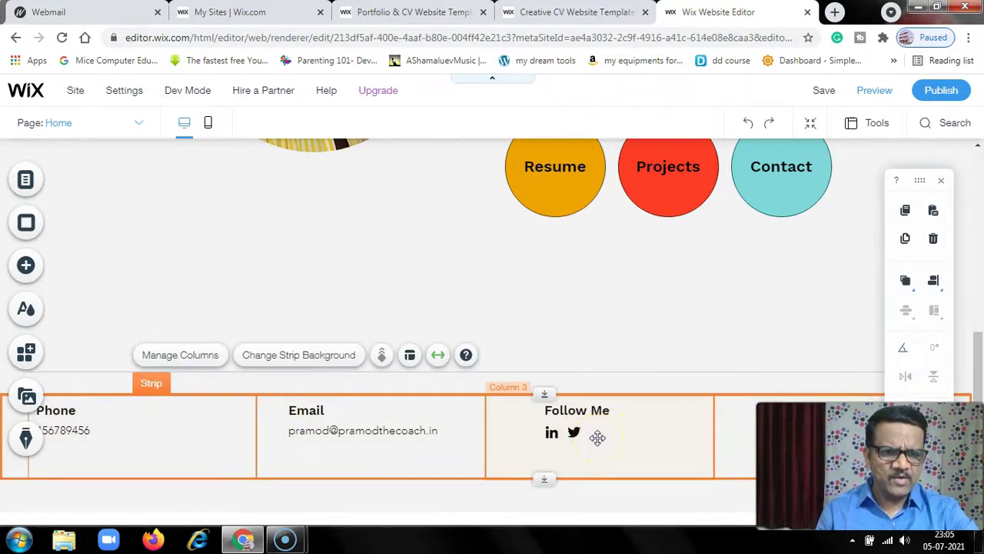
click(569, 436)
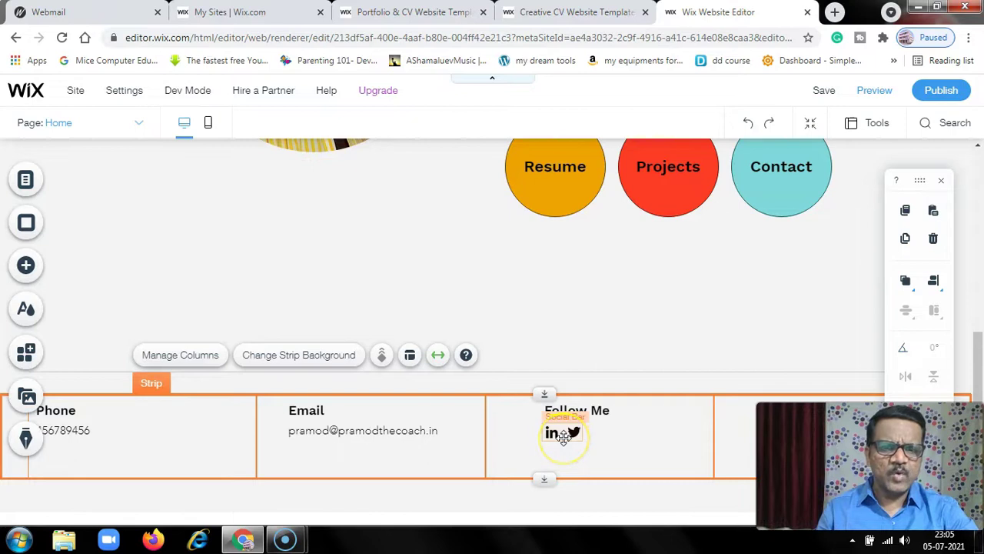
click(573, 435)
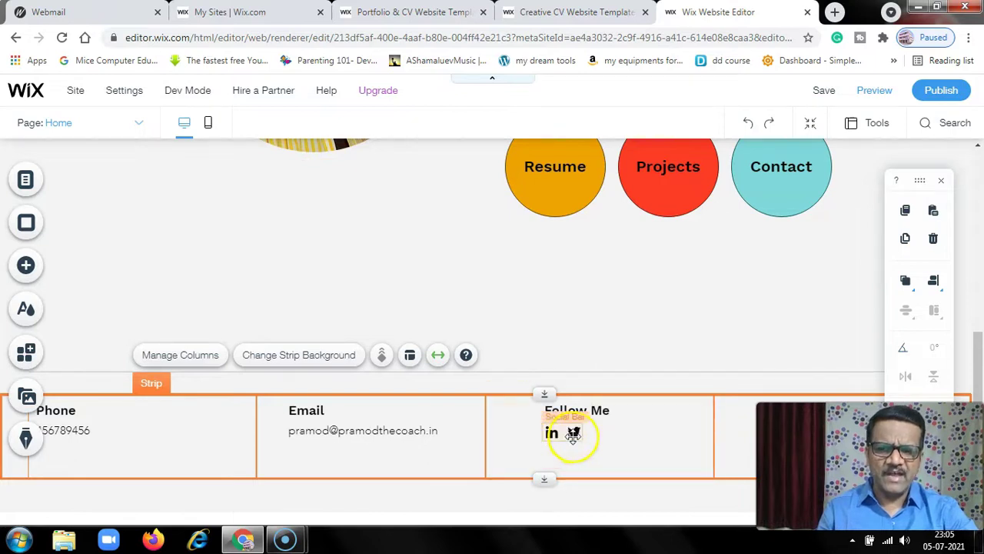
click(619, 338)
scroll(615, 454, up, 2)
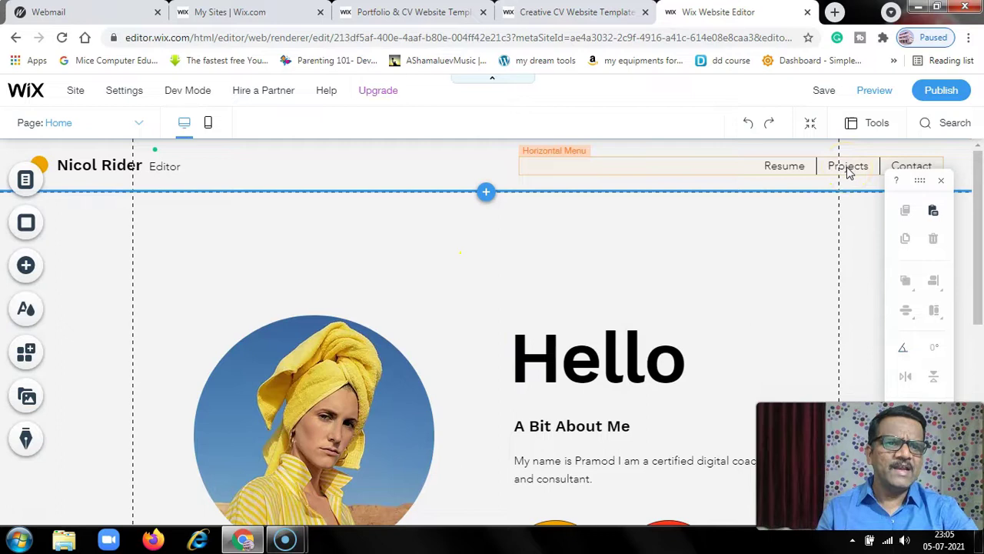
click(136, 126)
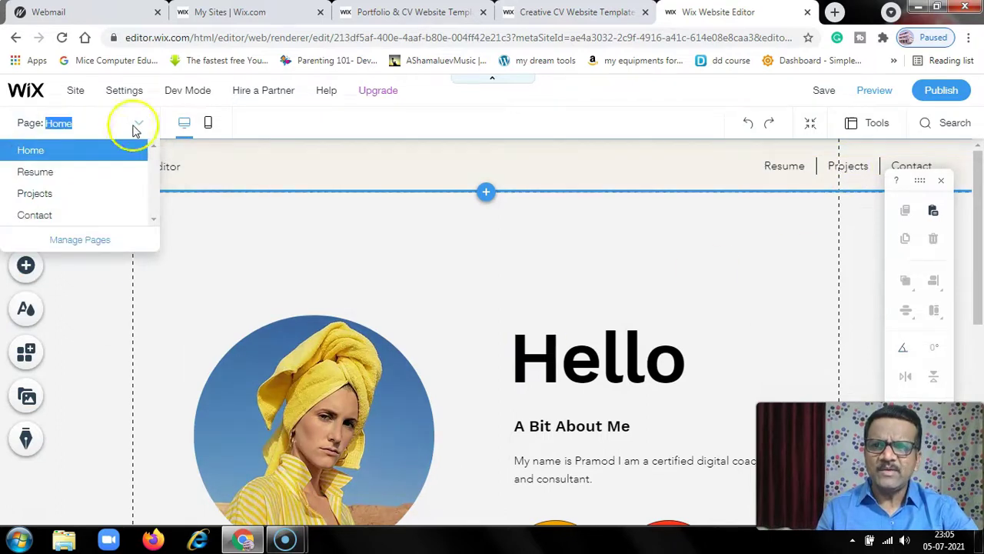
Switch the editor to the Resume page and scroll through it
click(48, 173)
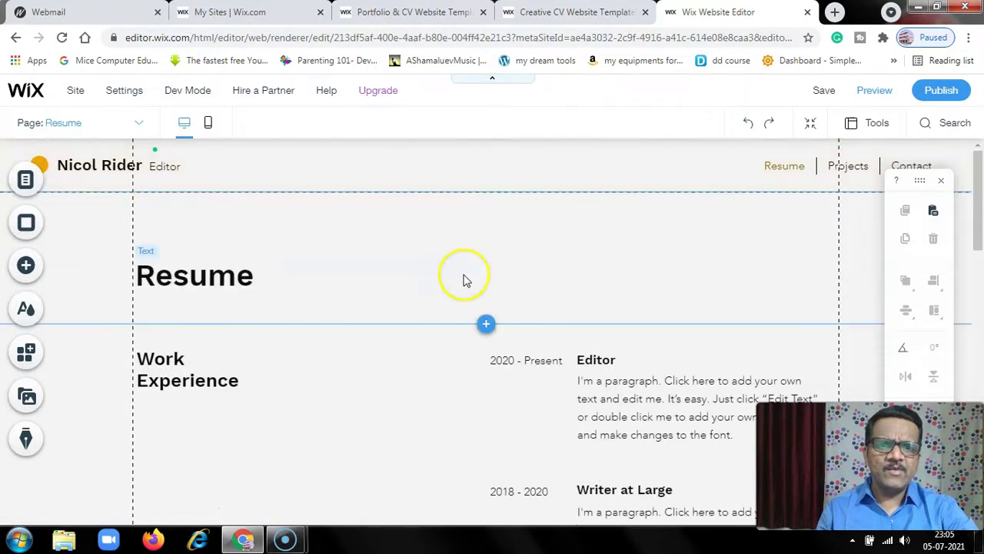
scroll(460, 300, down, 7)
scroll(460, 306, up, 5)
scroll(440, 345, up, 3)
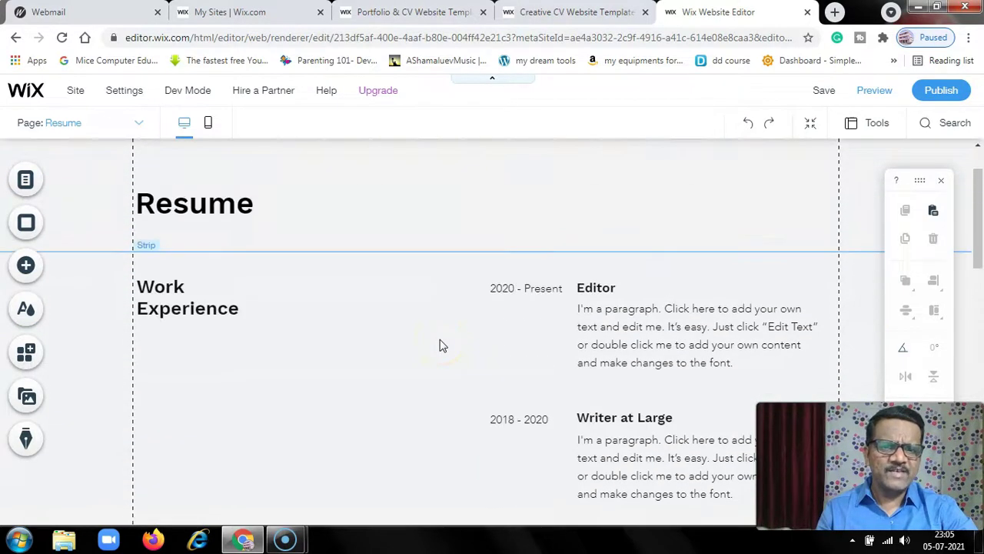
Inspect the Editor, Writer at Large and Intern description paragraphs and the footer
click(623, 331)
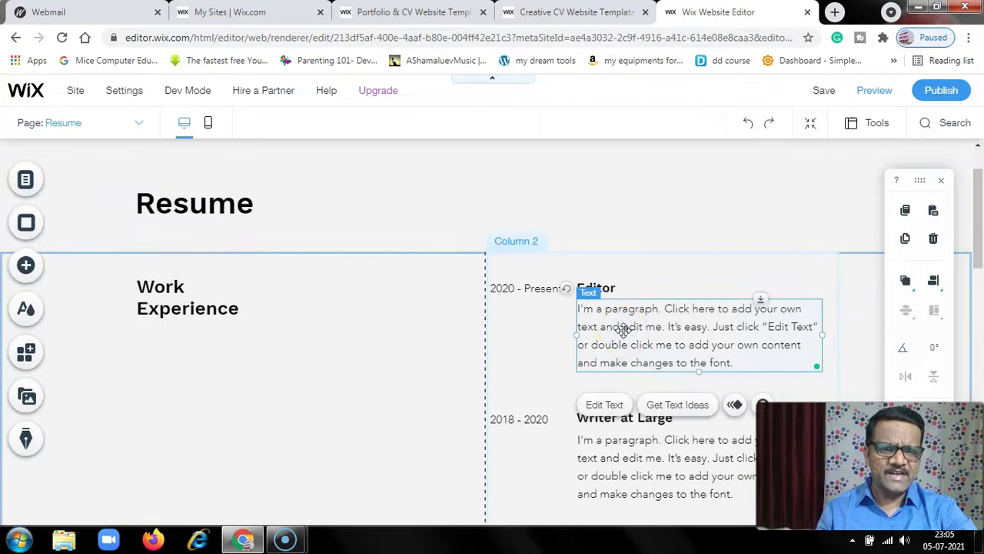
scroll(625, 333, down, 3)
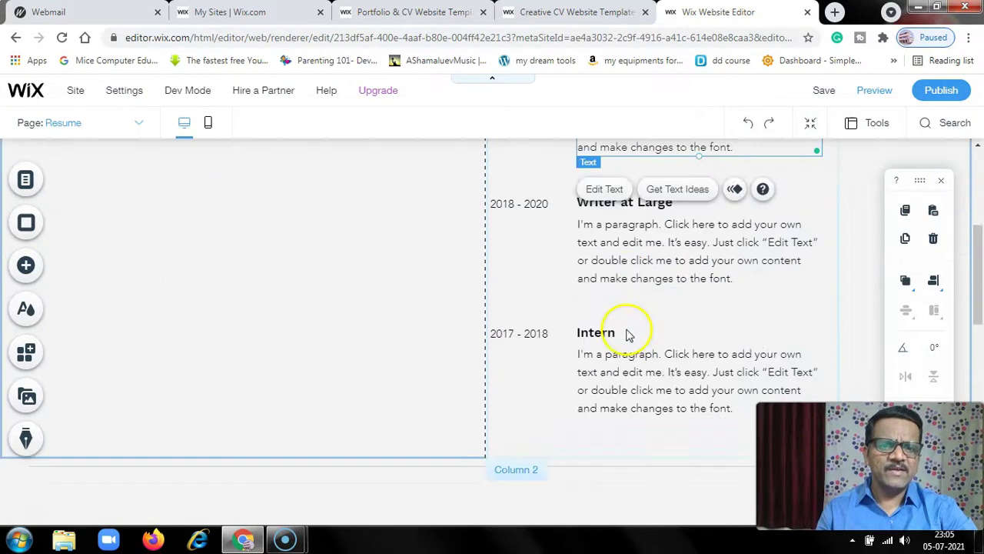
click(635, 247)
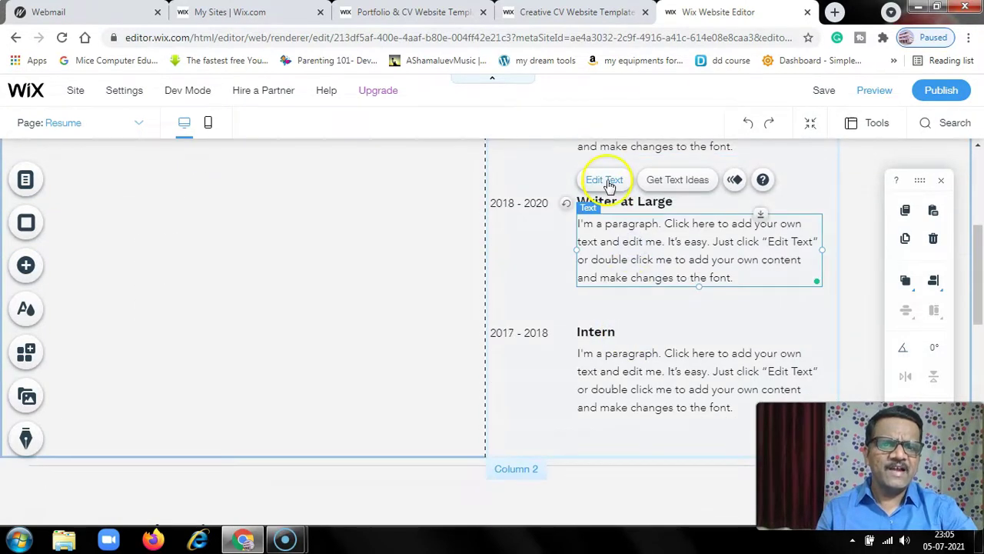
click(611, 367)
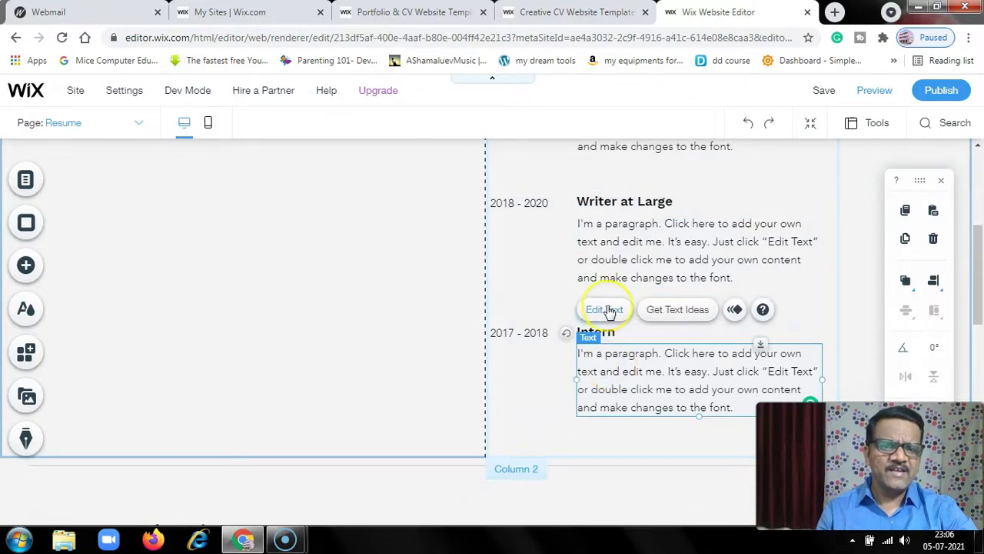
scroll(539, 392, down, 5)
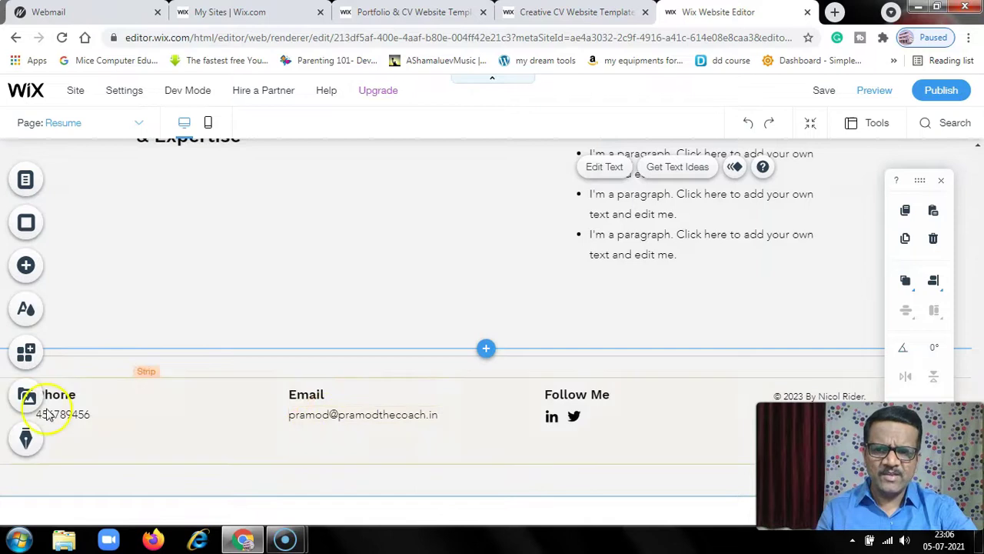
scroll(308, 406, up, 10)
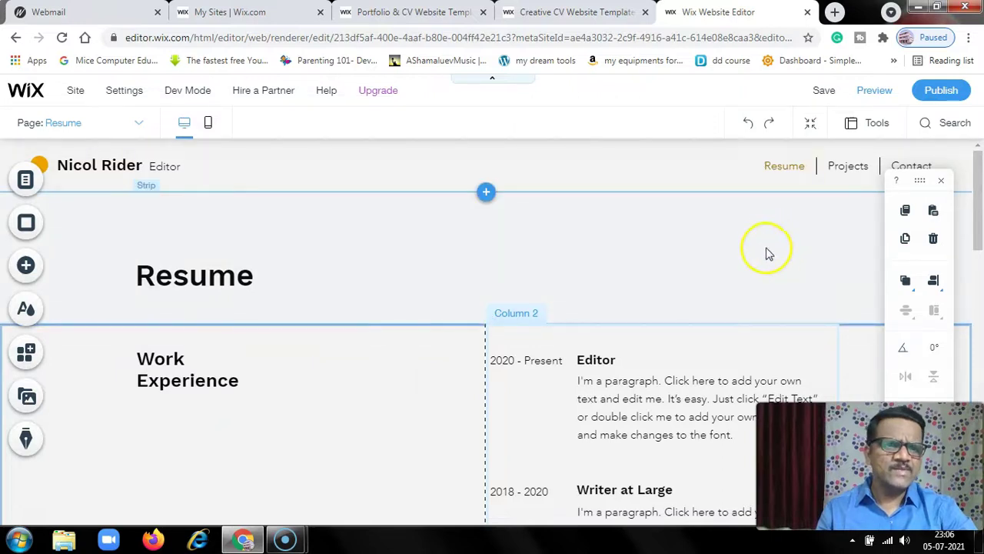
Preview the Resume page, then go to the Home page via the logo
click(877, 91)
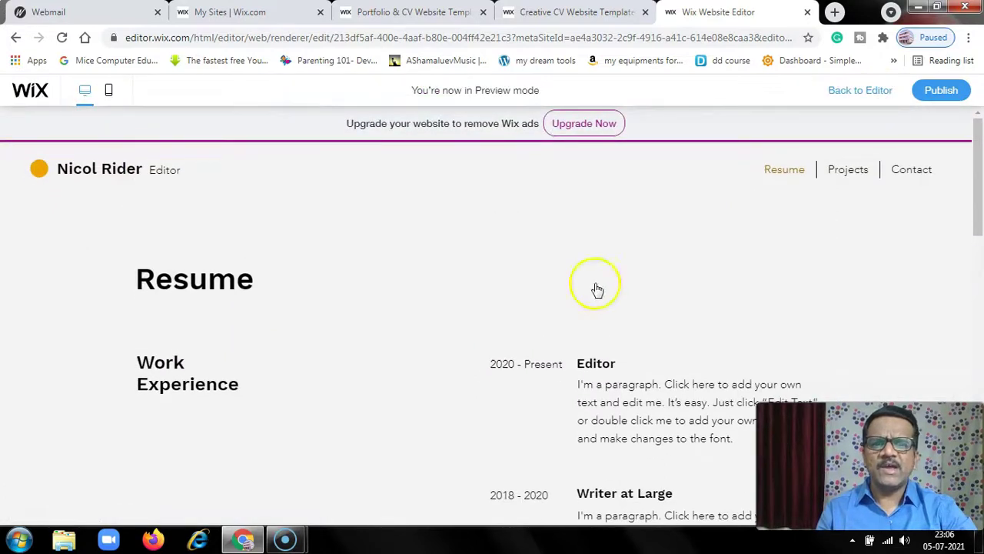
scroll(384, 340, down, 10)
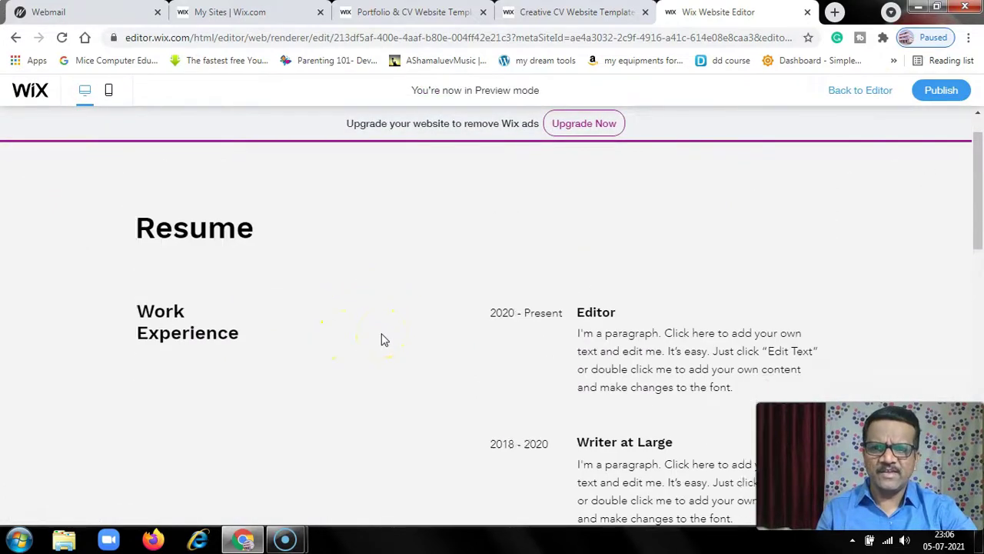
scroll(385, 340, up, 10)
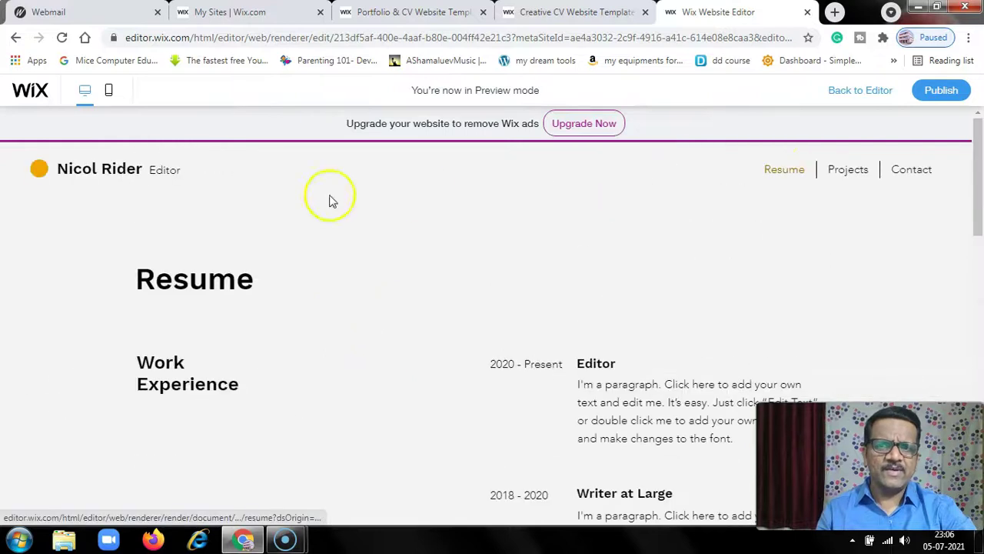
click(96, 172)
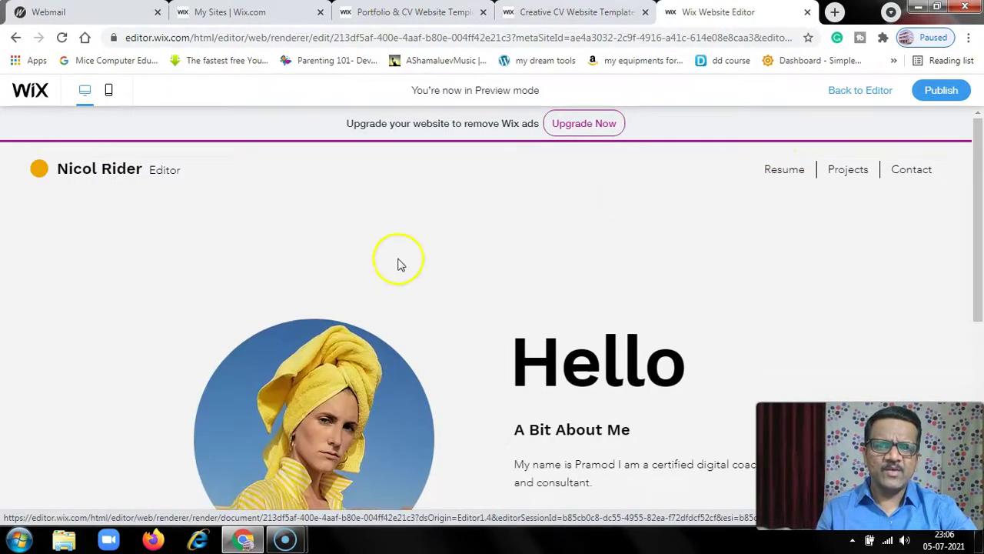
scroll(423, 392, down, 1)
scroll(424, 392, up, 1)
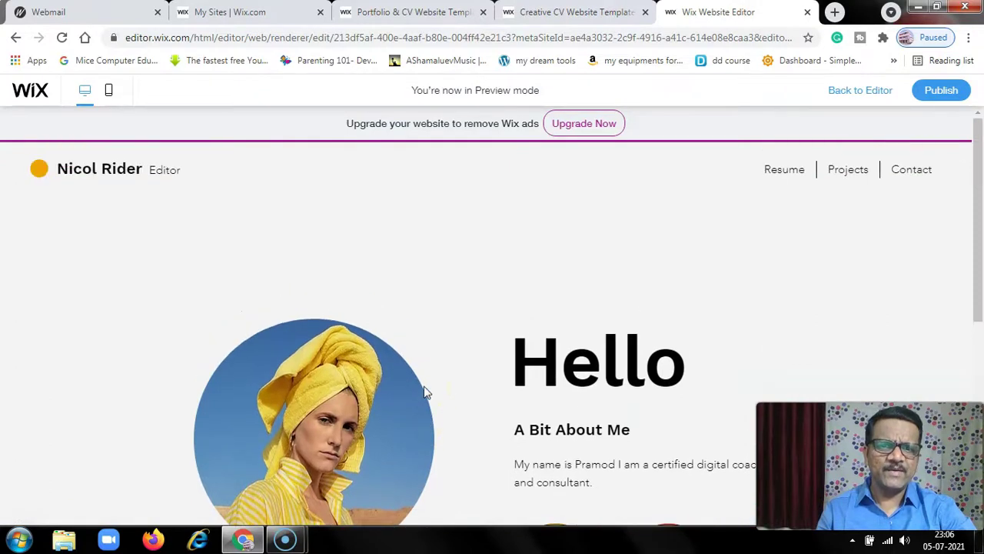
Browse the Projects page in the preview
click(844, 172)
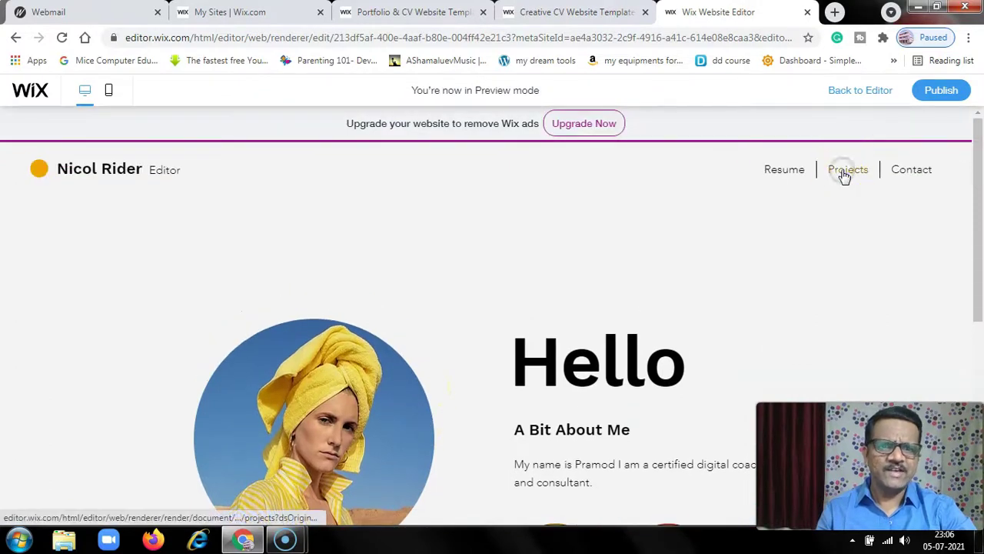
scroll(427, 335, down, 3)
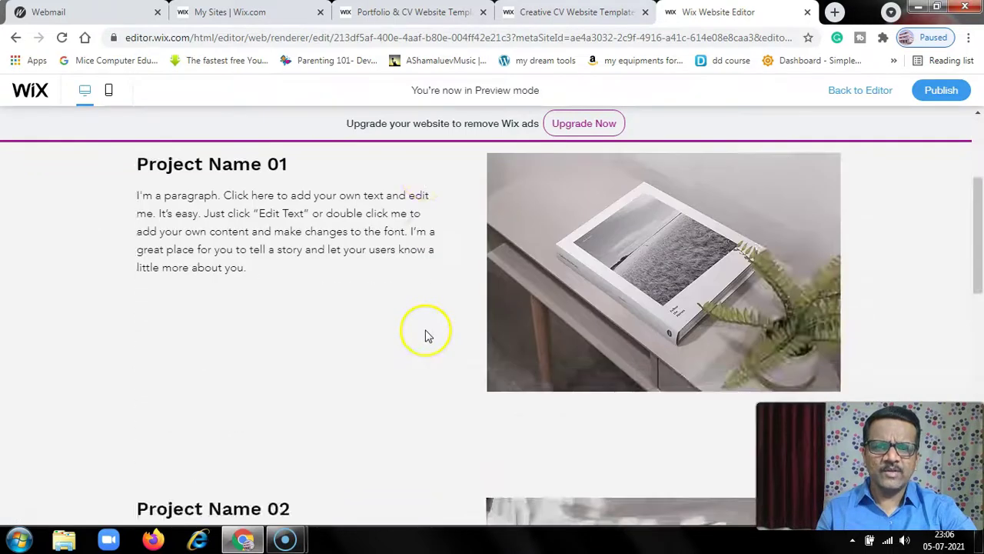
scroll(427, 334, down, 3)
scroll(426, 335, up, 6)
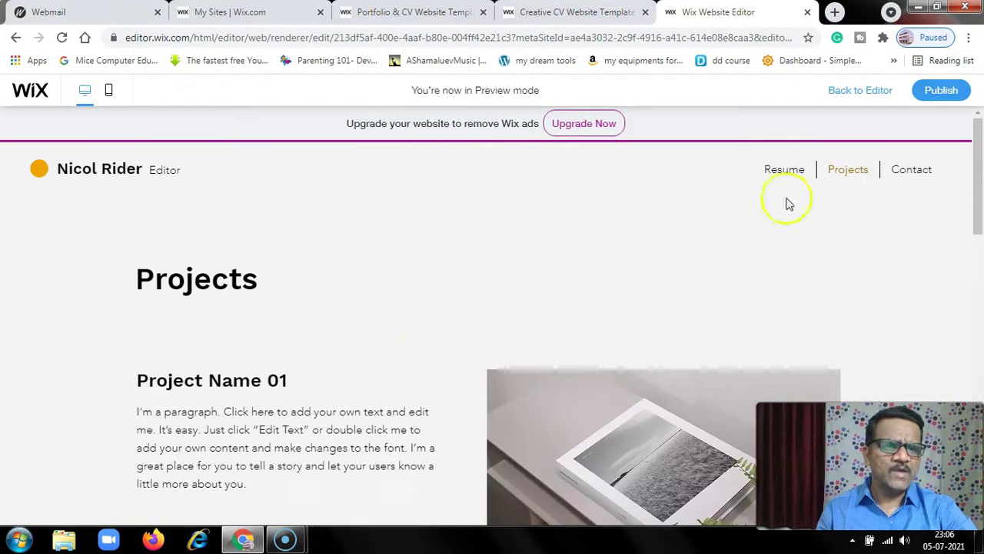
Browse the Contact page, then return to the home page
click(914, 172)
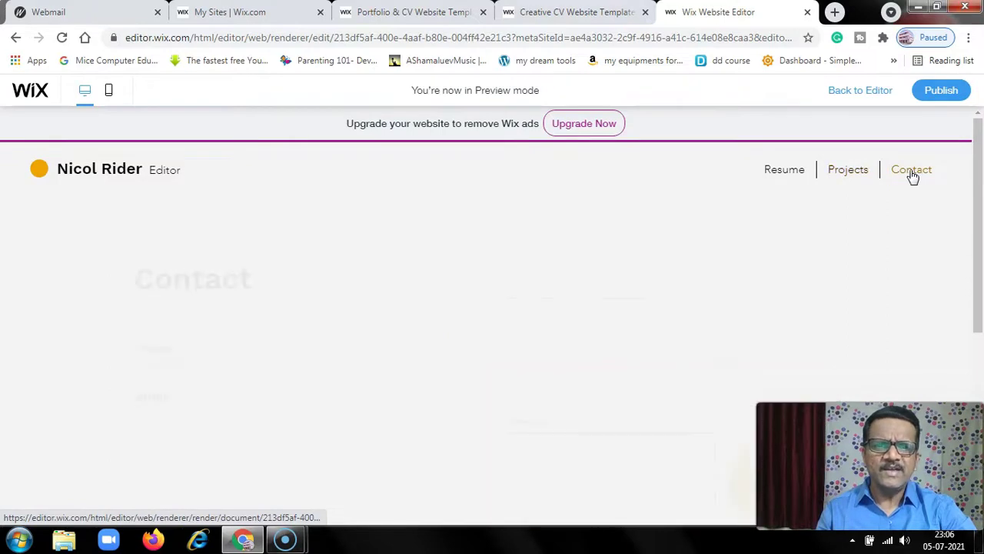
scroll(397, 299, down, 3)
scroll(398, 299, down, 1)
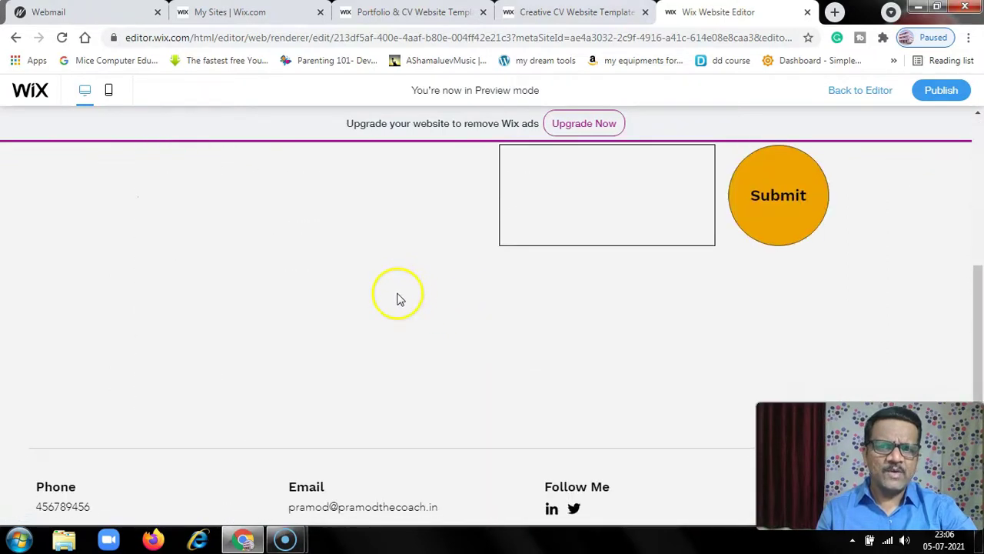
scroll(374, 258, up, 5)
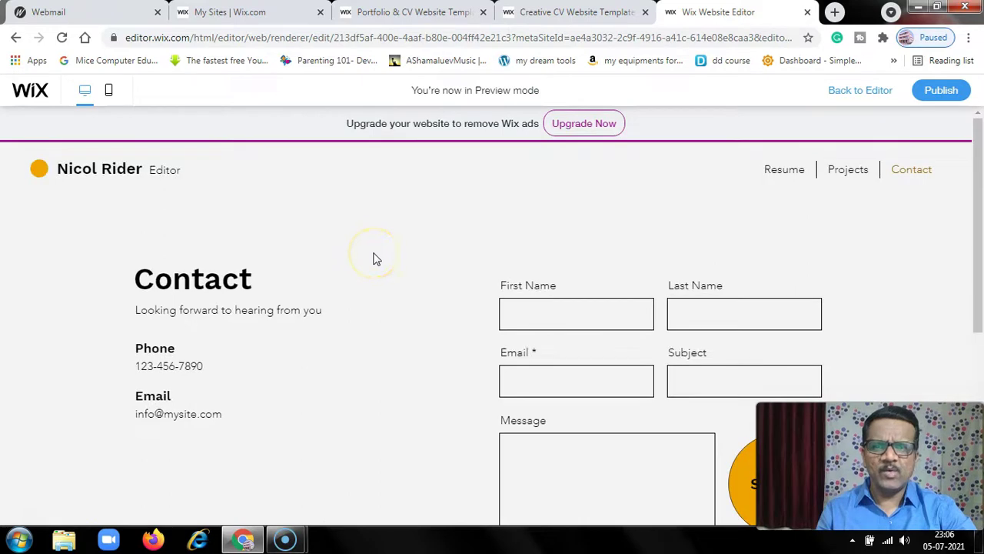
click(75, 175)
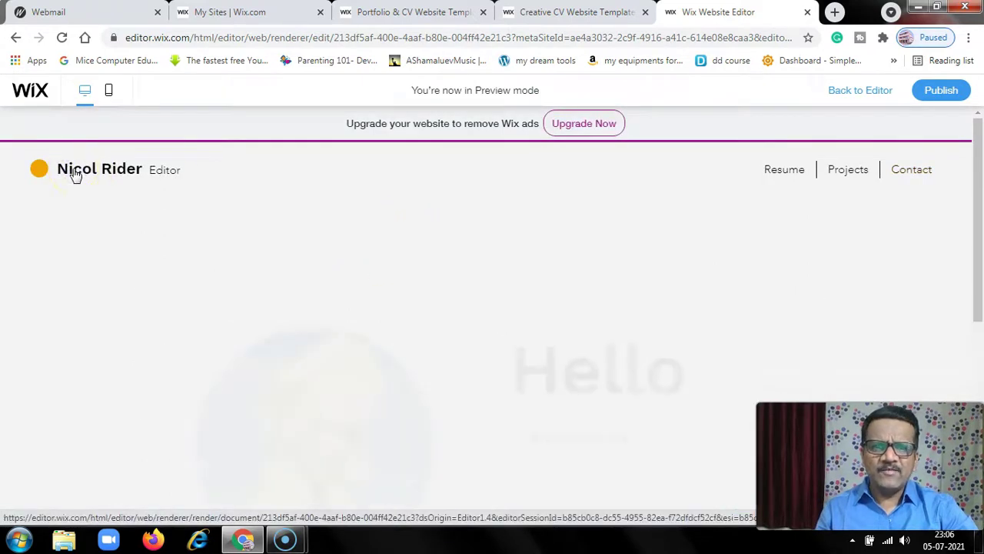